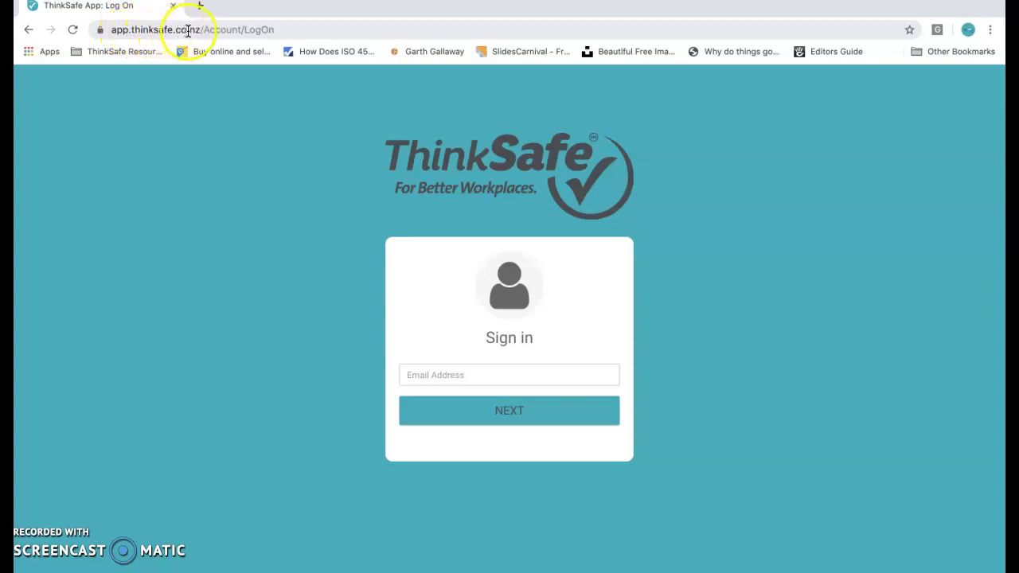
Enter the saved support email address and continue to the password step
click(492, 374)
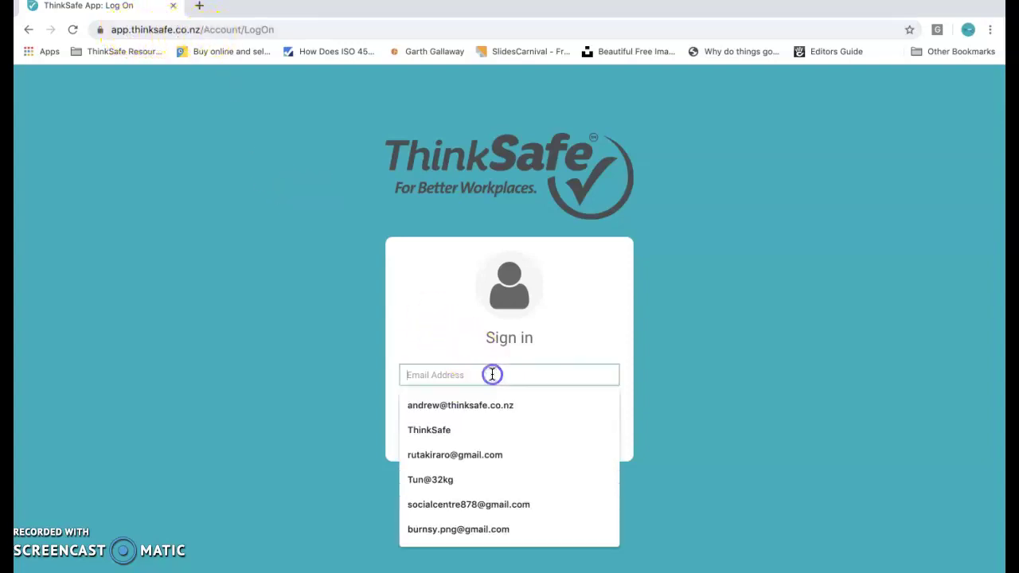
text(su)
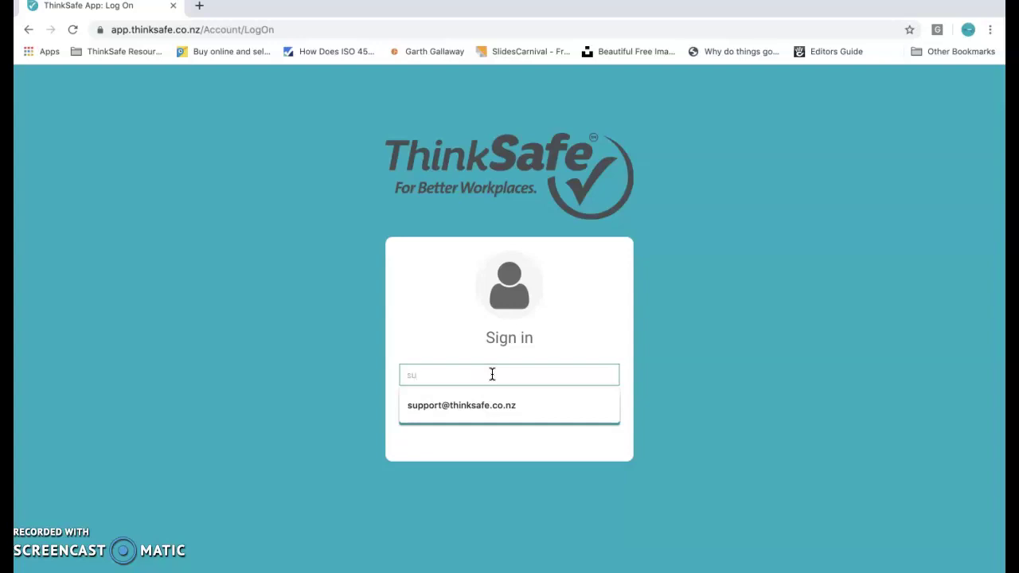
click(477, 407)
click(504, 417)
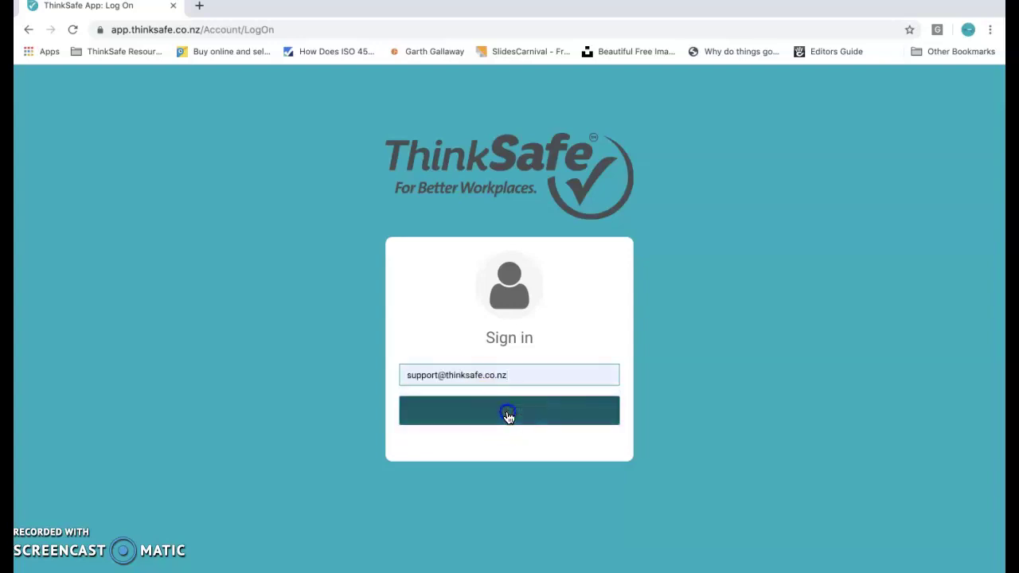
Paste the password and sign in to reach the Dashboard
click(509, 427)
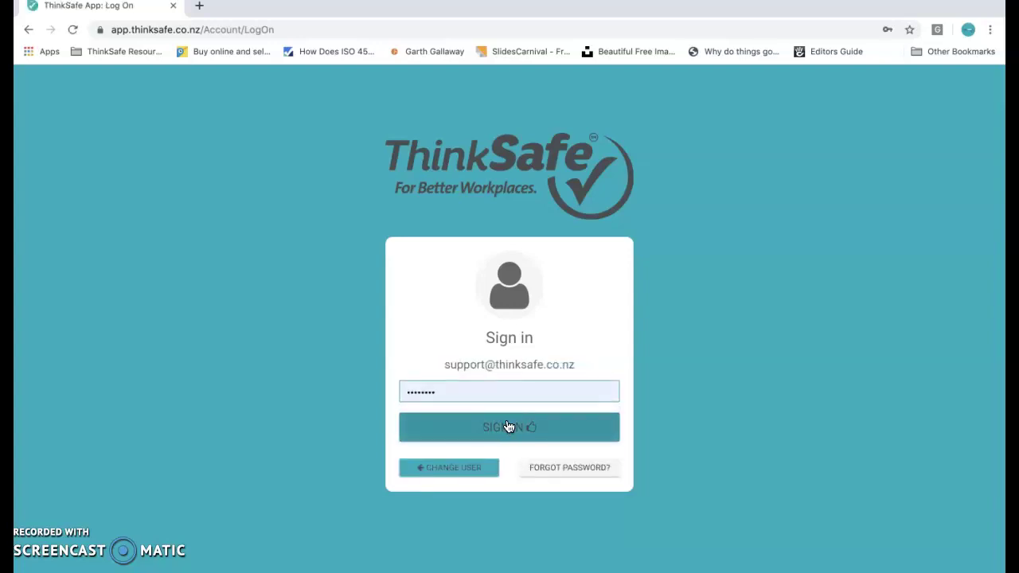
click(469, 392)
right_click(418, 389)
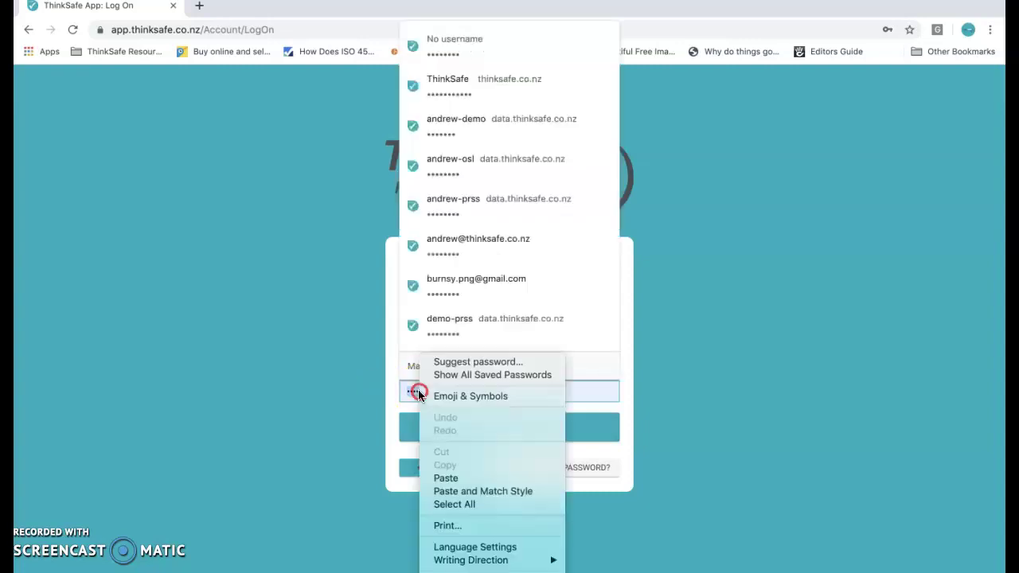
click(481, 486)
click(509, 430)
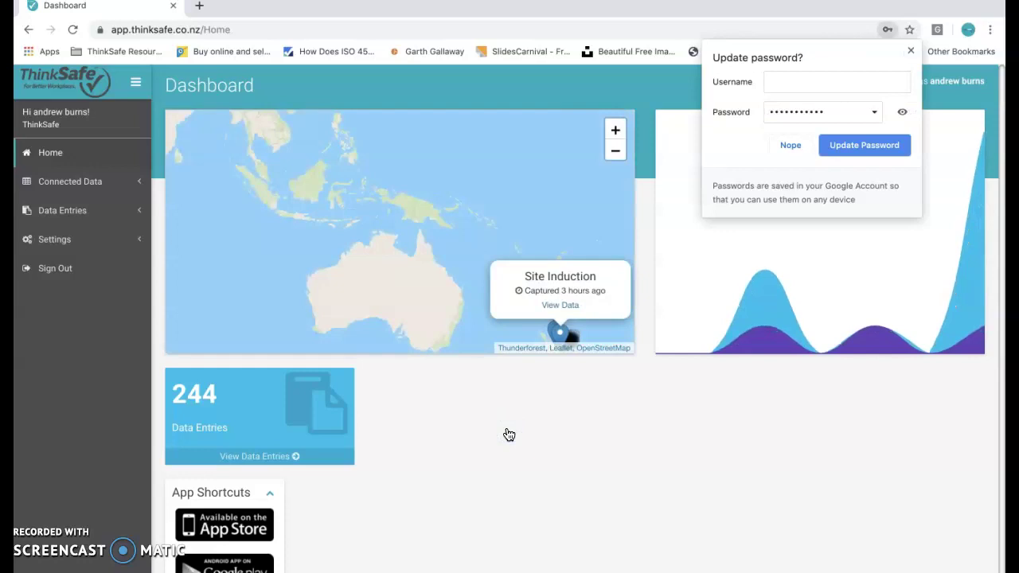
Dismiss the password prompt and zoom the dashboard map to New Zealand's North Island
click(911, 50)
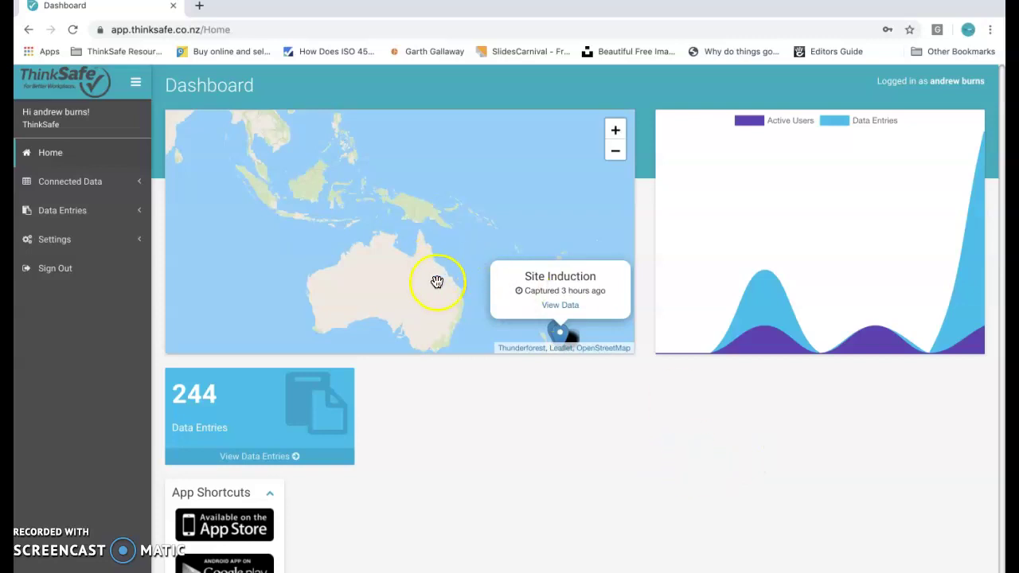
mouse_move(437, 282)
mouse_down()
mouse_move(369, 221)
mouse_move(309, 199)
mouse_up()
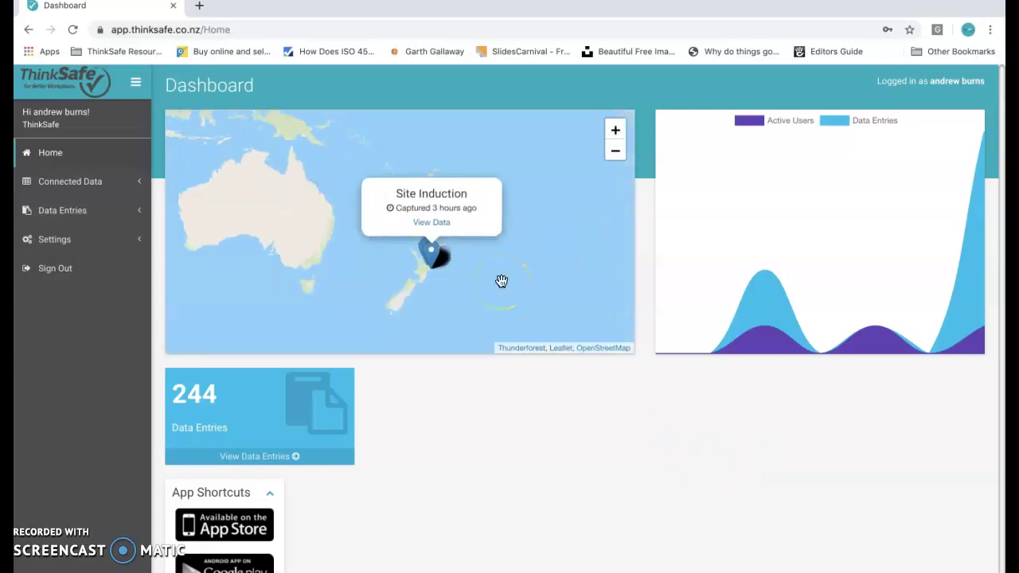
click(611, 131)
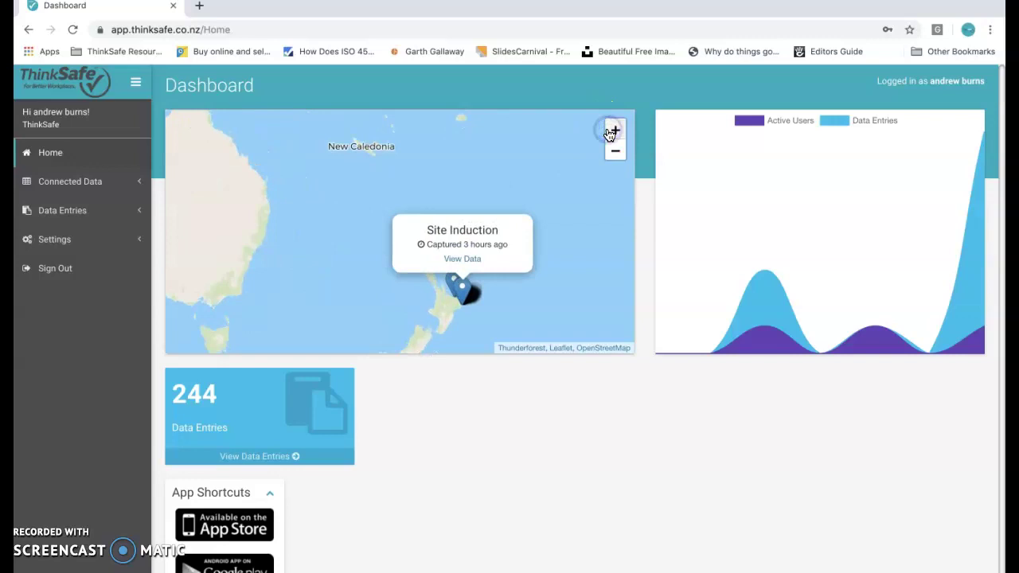
drag(518, 195, 404, 164)
click(614, 131)
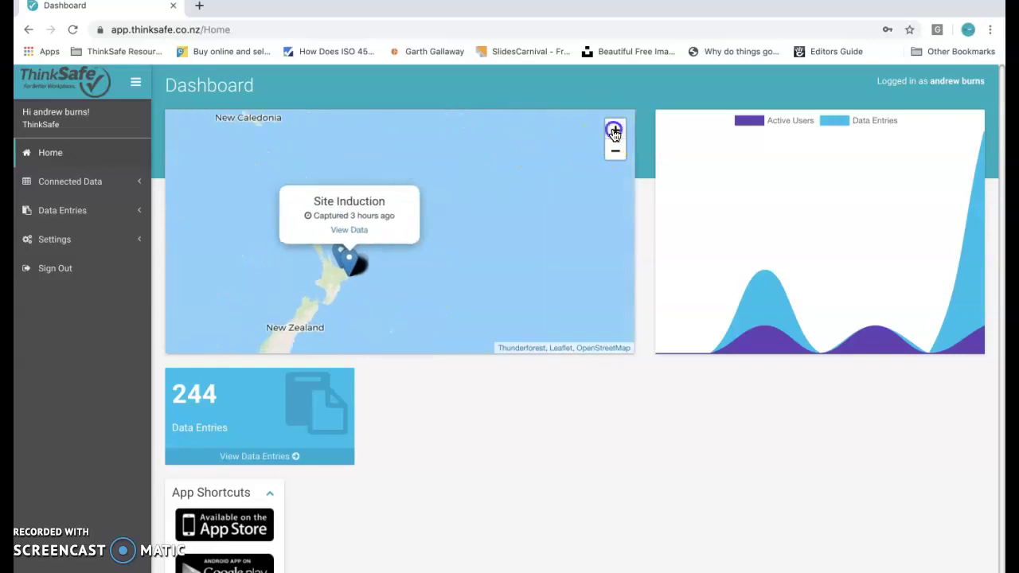
drag(375, 262, 585, 128)
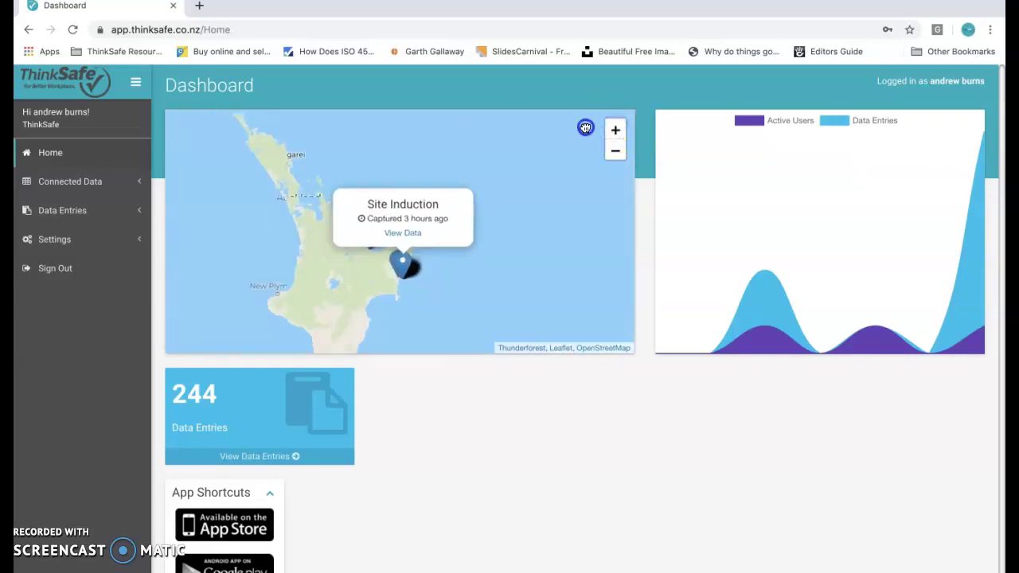
drag(430, 330, 523, 269)
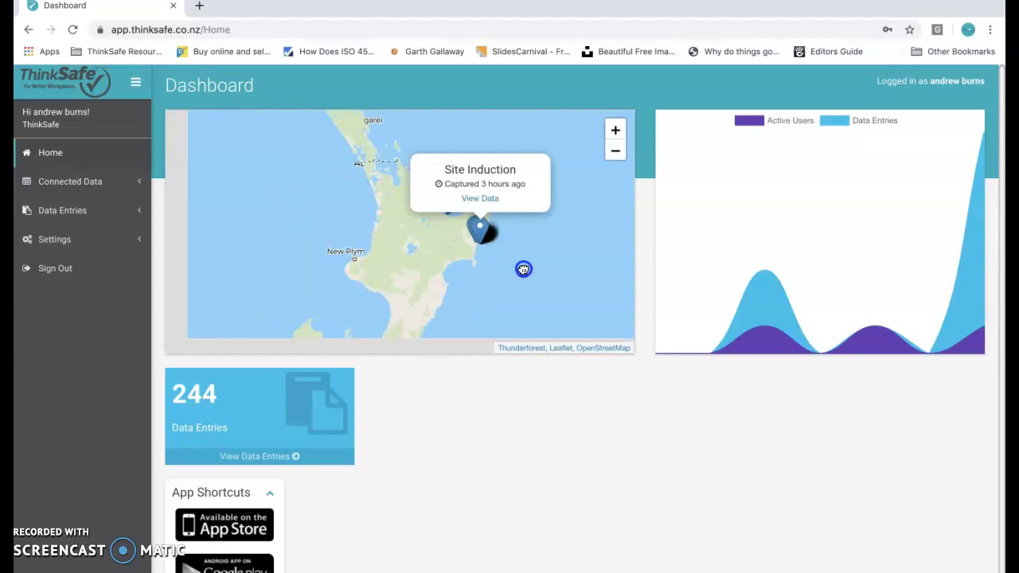
Close in on the Patutahi and Manutuke Site Induction markers, then expand Data Entries
click(615, 132)
drag(510, 257, 314, 221)
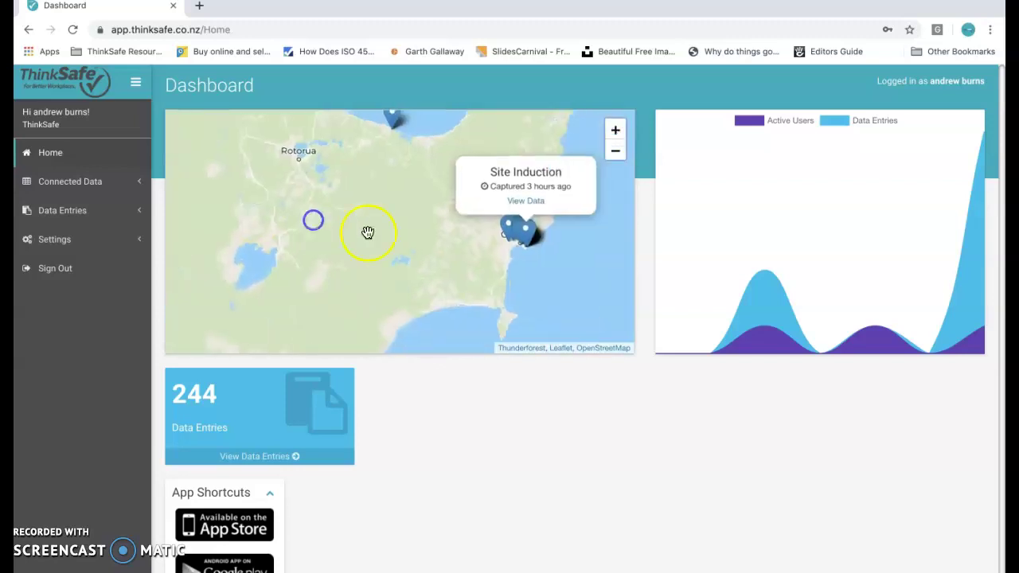
drag(464, 251, 345, 253)
click(619, 129)
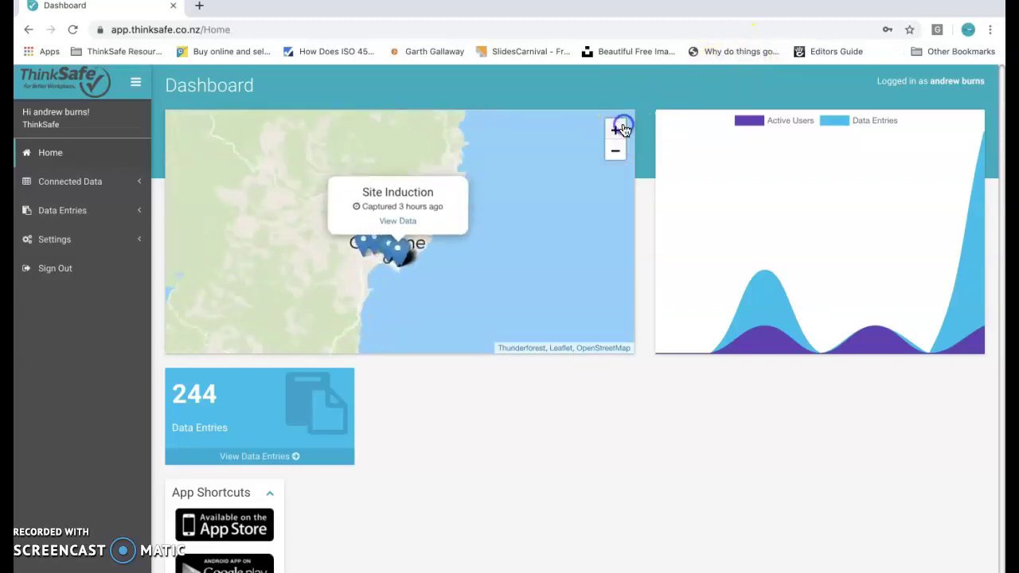
drag(489, 215, 491, 166)
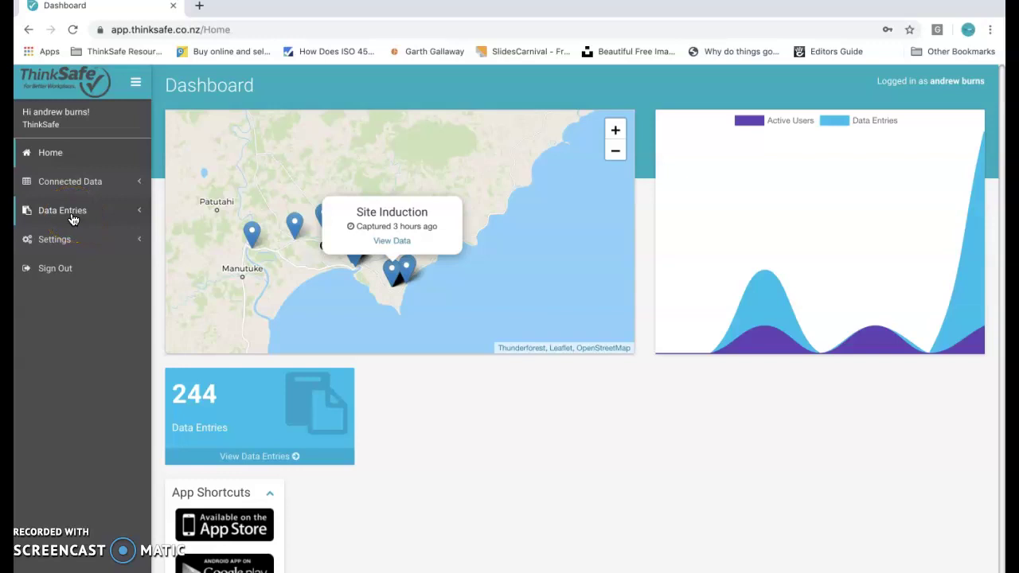
click(72, 219)
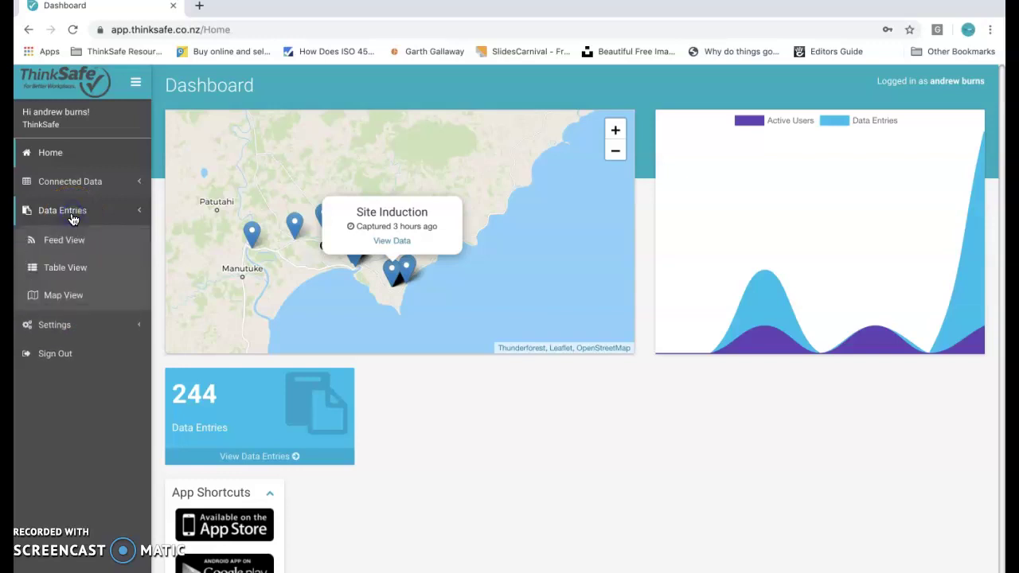
Open the Feed View and scroll through the Site Induction submissions
click(67, 242)
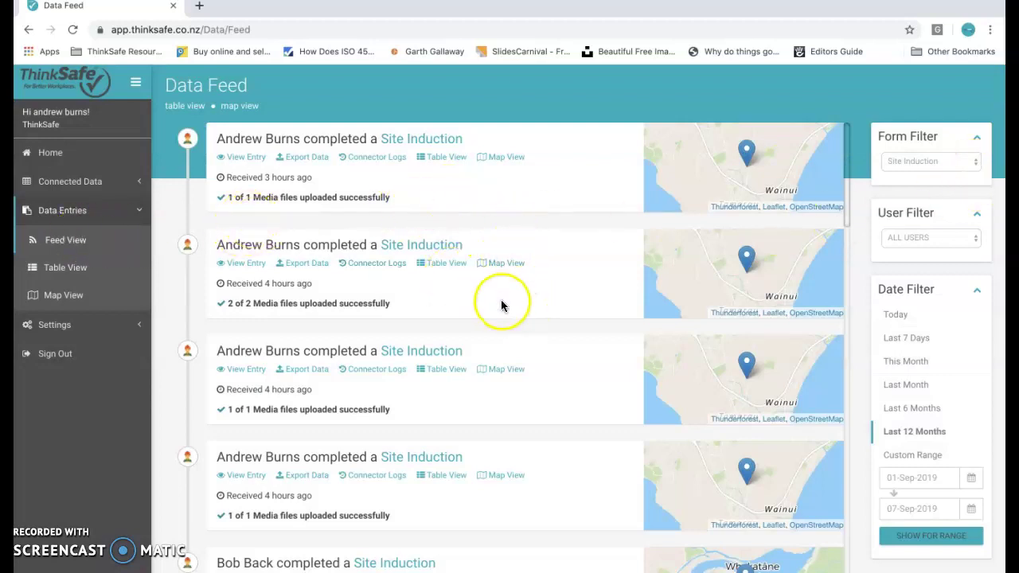
scroll(508, 313, down, 2)
scroll(508, 313, down, 2)
scroll(508, 313, down, 1)
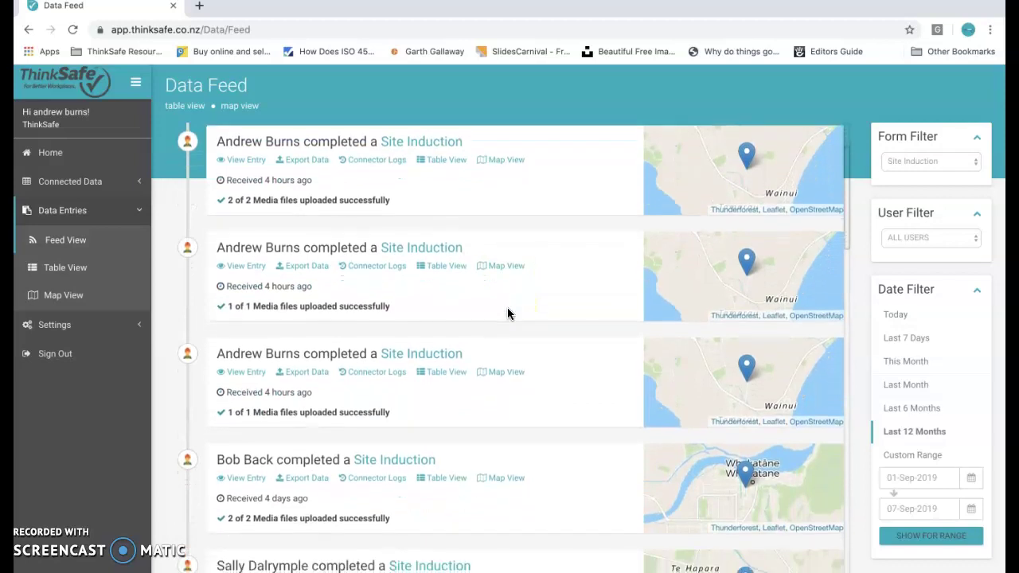
scroll(508, 312, down, 3)
scroll(508, 313, down, 2)
scroll(508, 314, down, 1)
scroll(507, 314, down, 2)
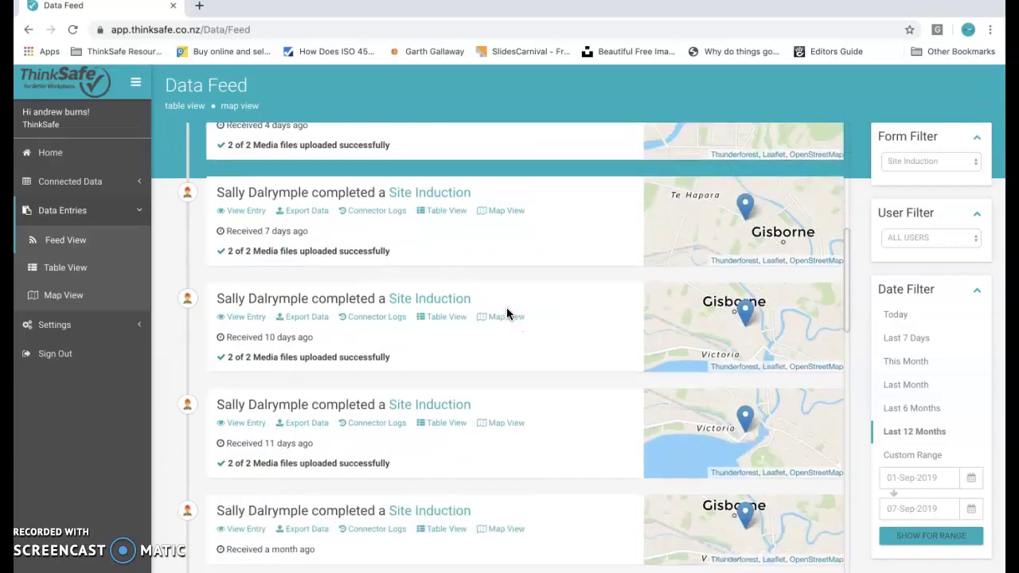
scroll(507, 314, up, 1)
scroll(507, 314, up, 3)
scroll(507, 313, up, 2)
scroll(507, 314, up, 2)
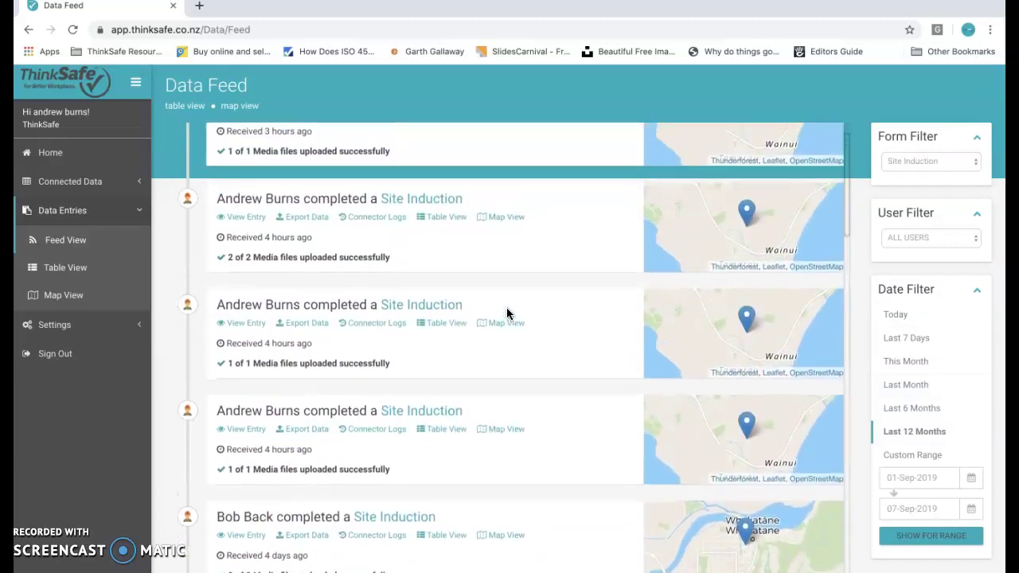
scroll(507, 314, up, 2)
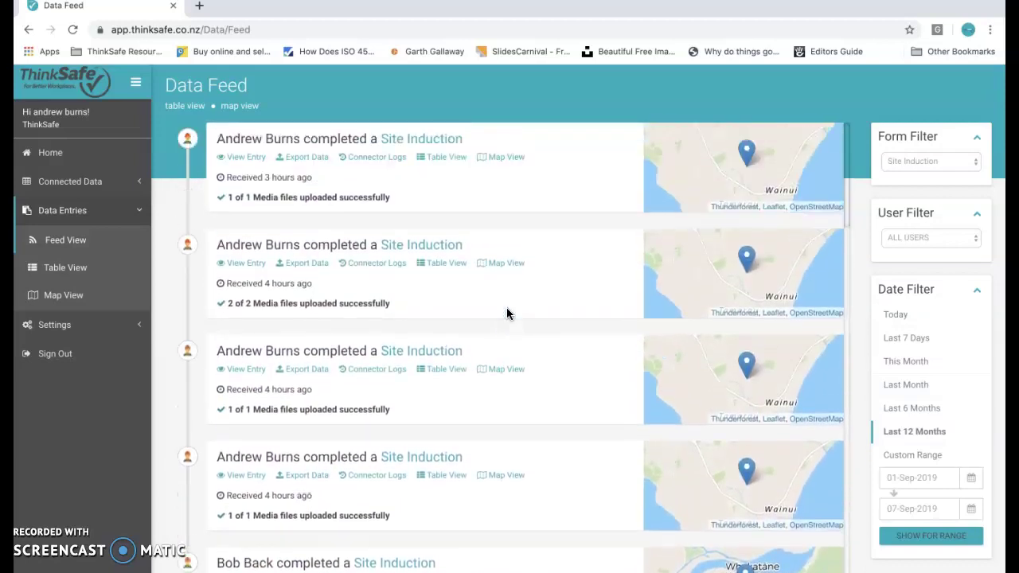
Set the Form Filter to All Forms and scroll down to the Hazard Card entries
click(977, 163)
scroll(910, 199, down, 1)
scroll(883, 191, up, 5)
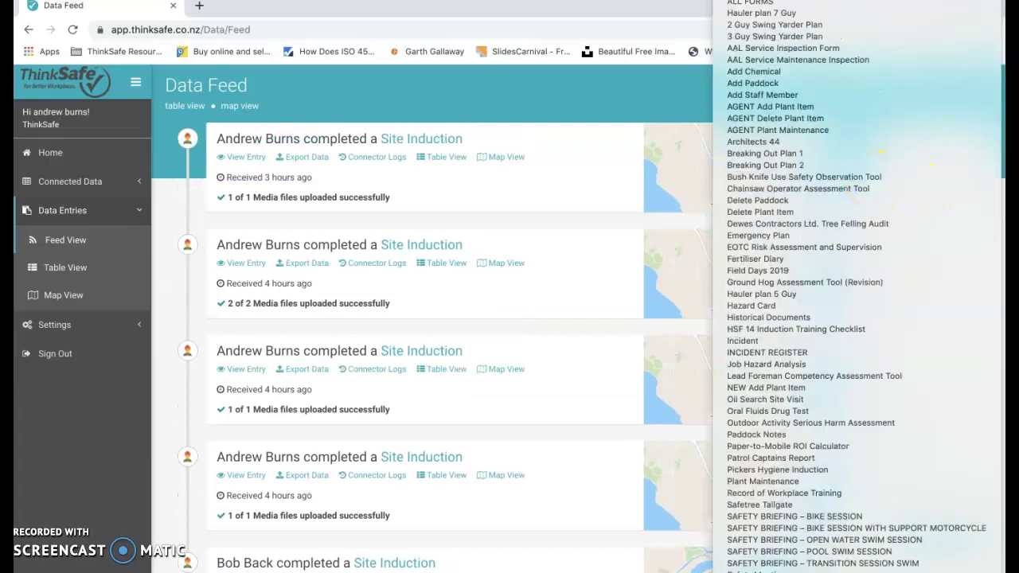
click(823, 254)
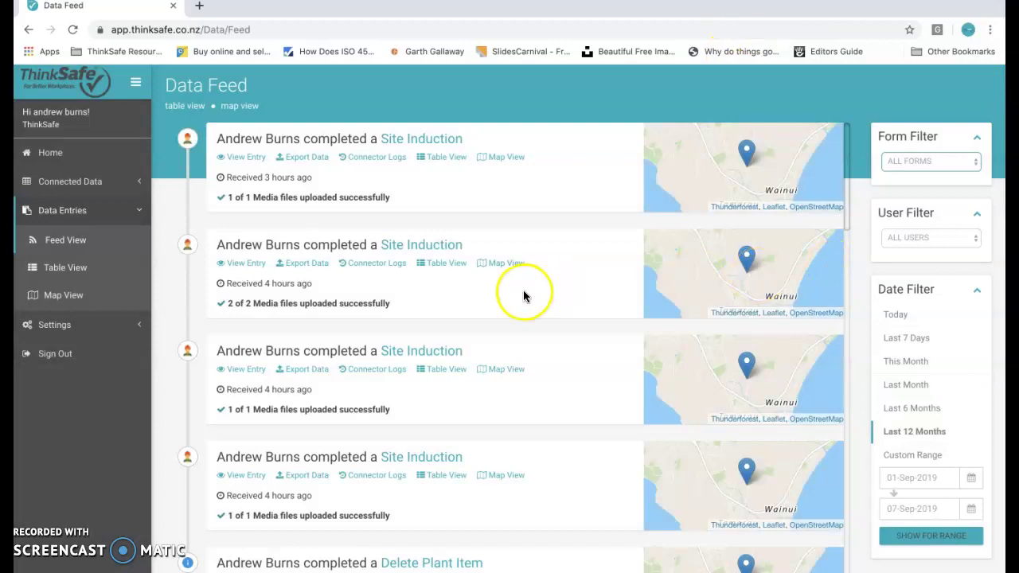
scroll(505, 311, down, 5)
scroll(506, 311, down, 3)
scroll(506, 310, down, 2)
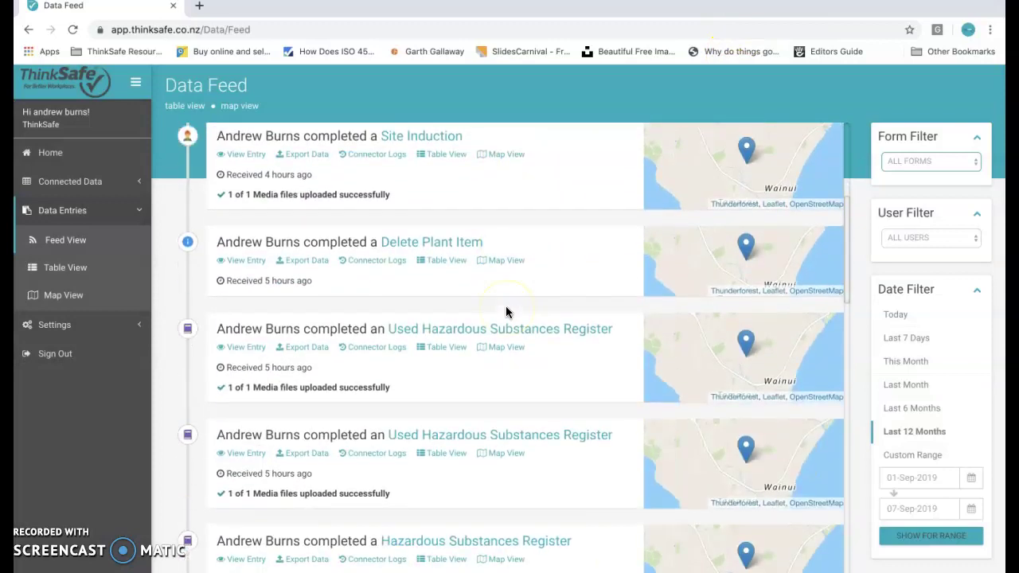
scroll(506, 311, down, 1)
scroll(507, 311, down, 3)
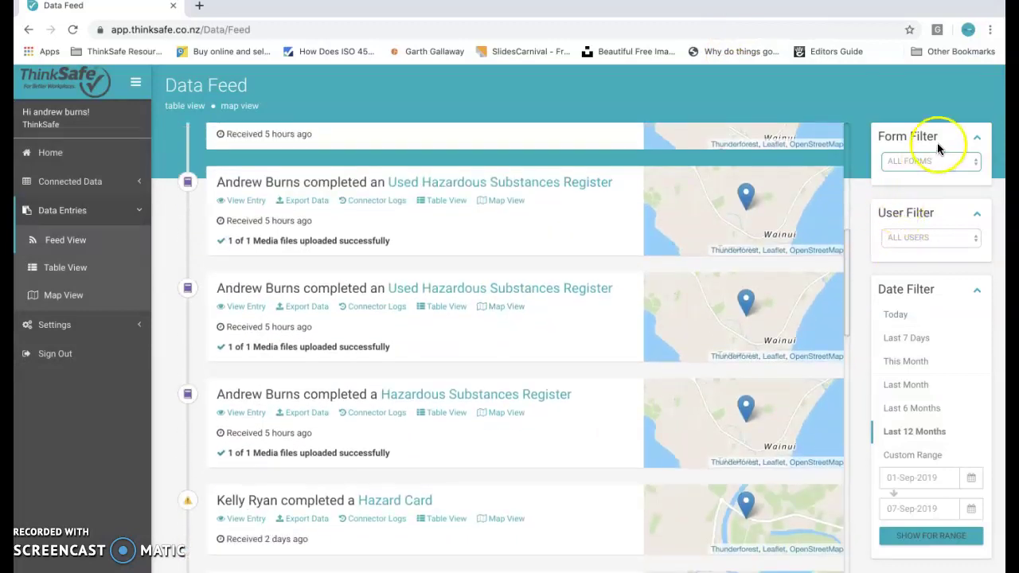
click(975, 239)
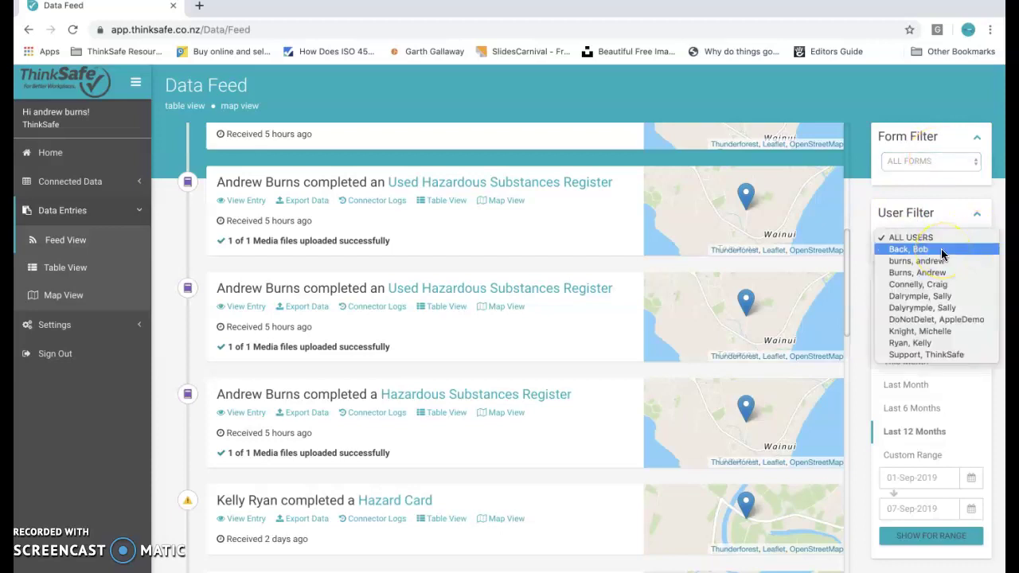
click(942, 252)
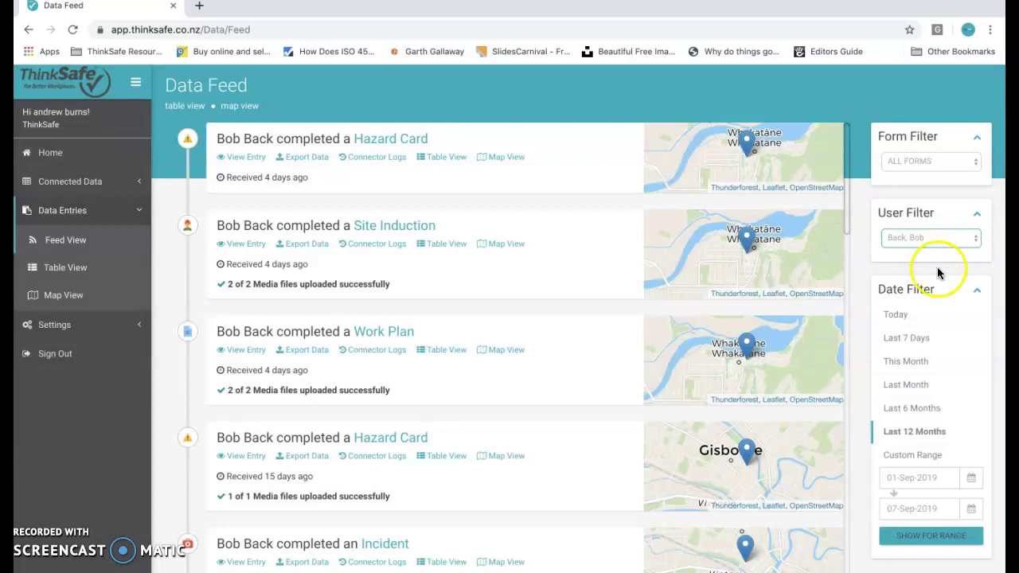
click(907, 337)
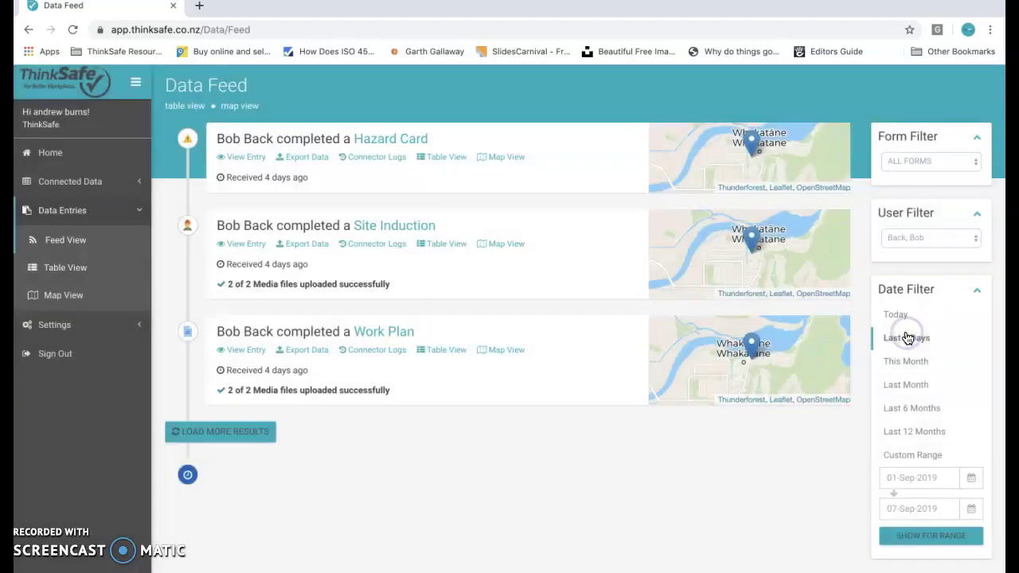
click(915, 362)
click(916, 431)
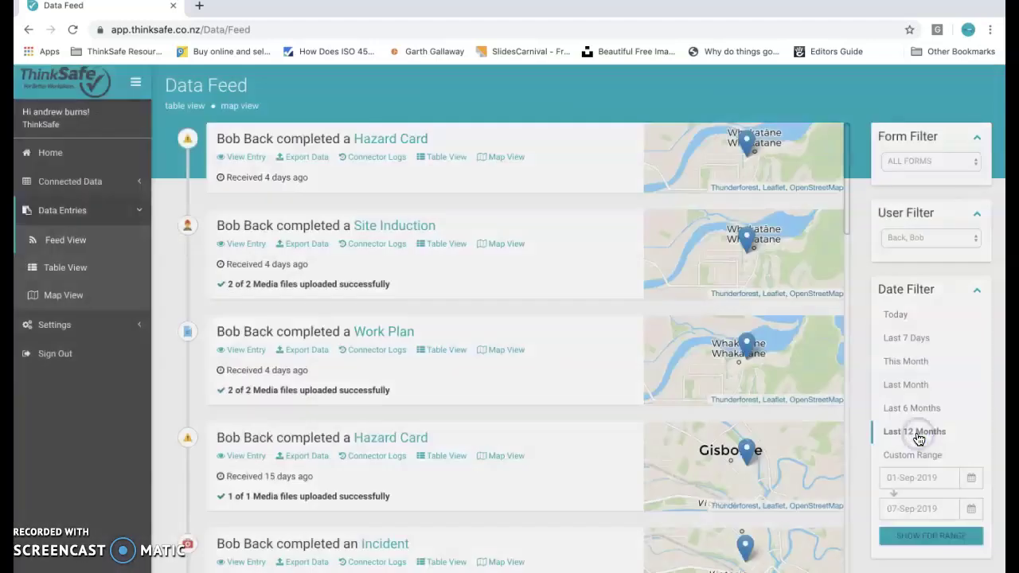
scroll(414, 287, down, 1)
scroll(414, 282, down, 1)
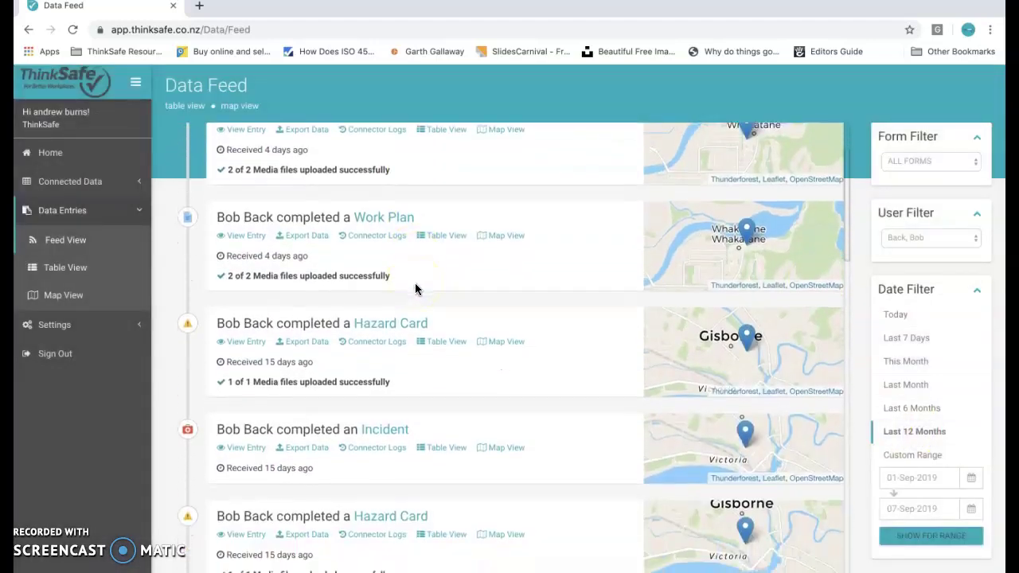
scroll(415, 282, down, 1)
scroll(416, 287, up, 2)
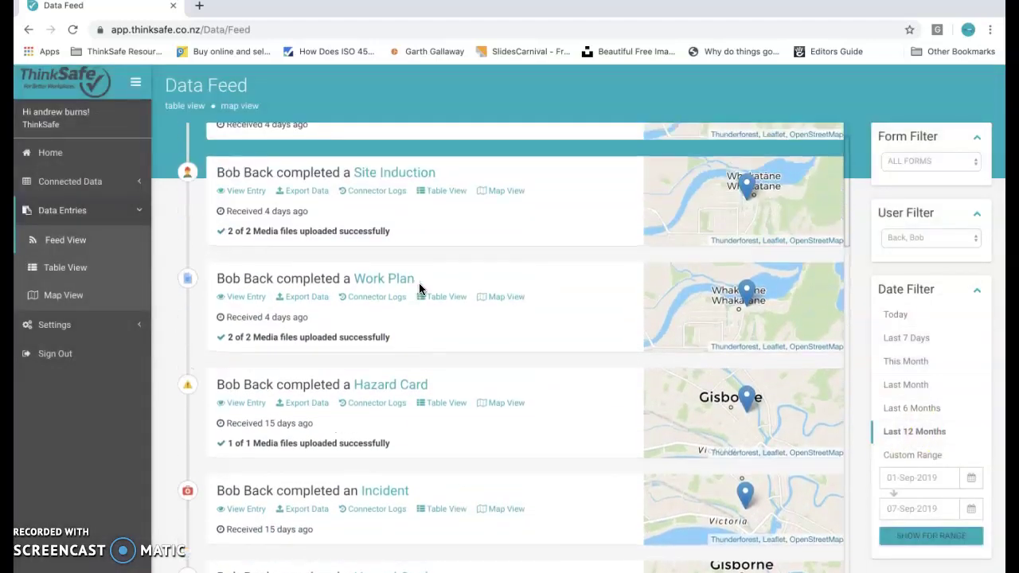
scroll(419, 286, down, 1)
scroll(419, 288, up, 2)
scroll(420, 288, up, 1)
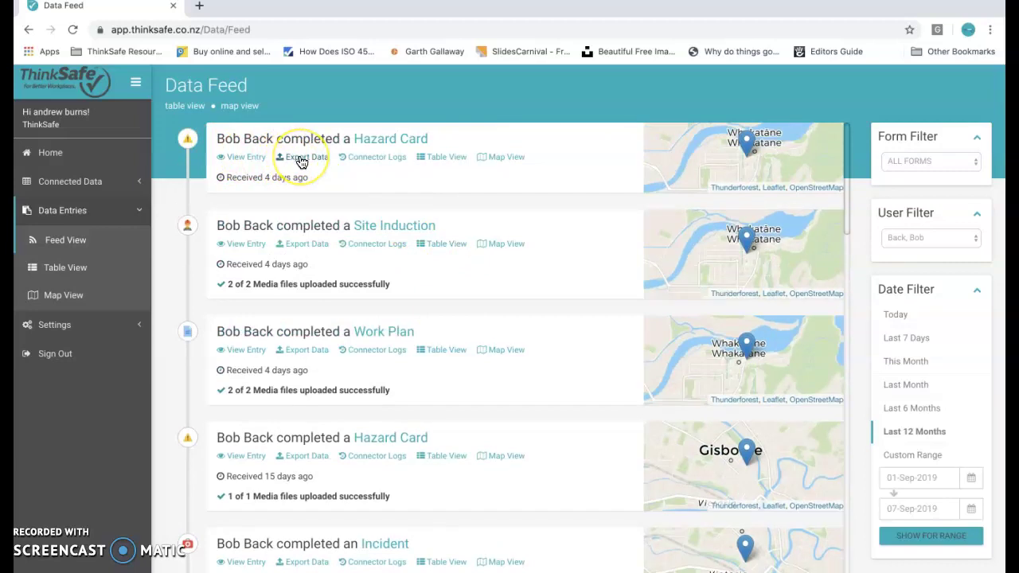
click(254, 160)
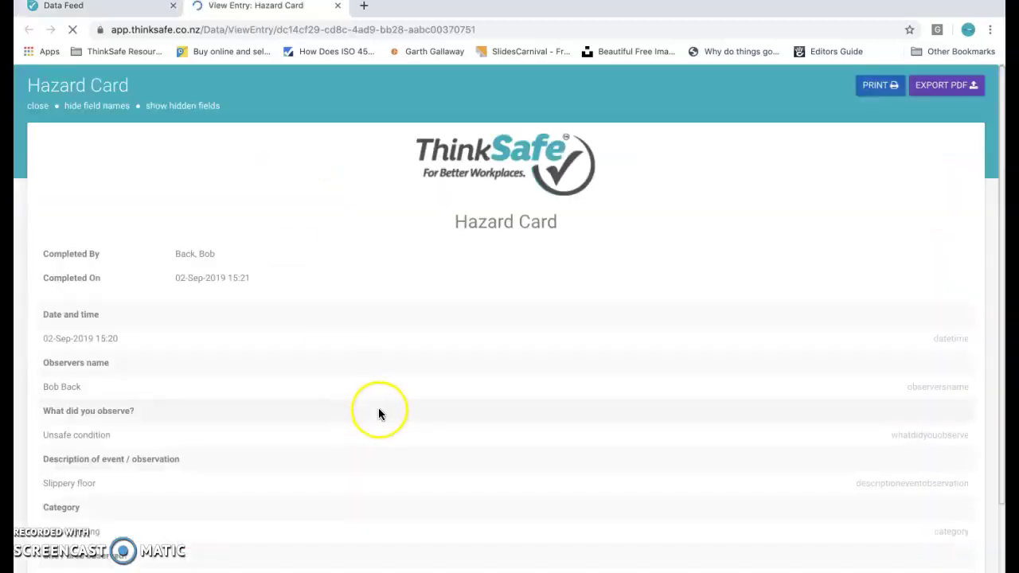
scroll(378, 410, down, 3)
scroll(378, 407, down, 3)
scroll(378, 407, down, 2)
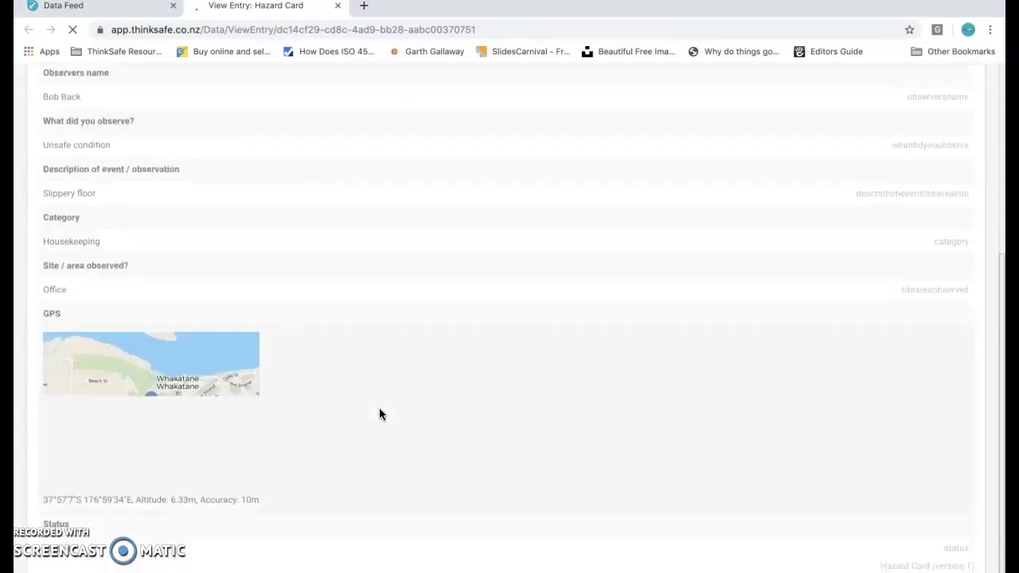
click(194, 383)
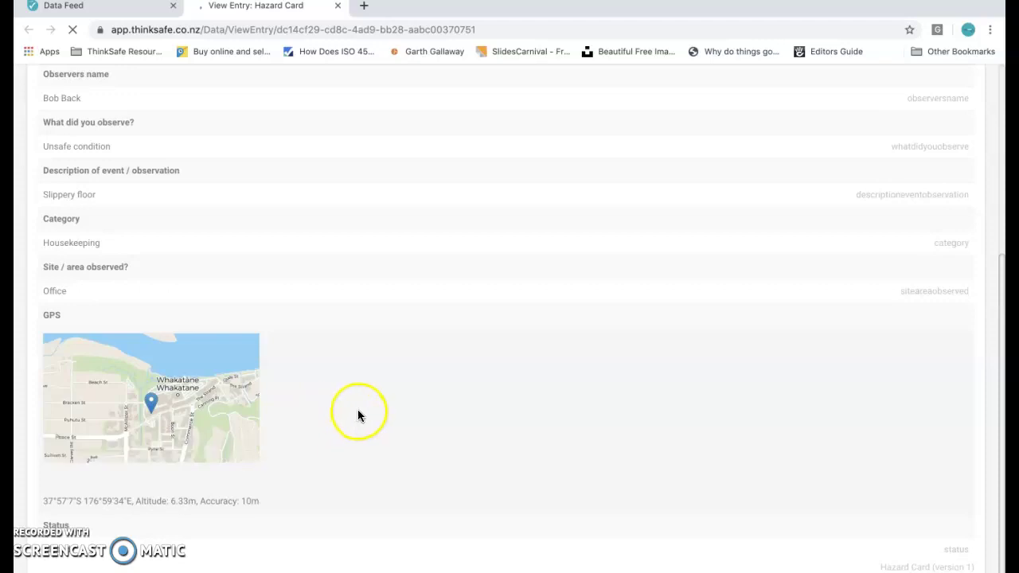
scroll(374, 410, up, 3)
scroll(376, 411, up, 5)
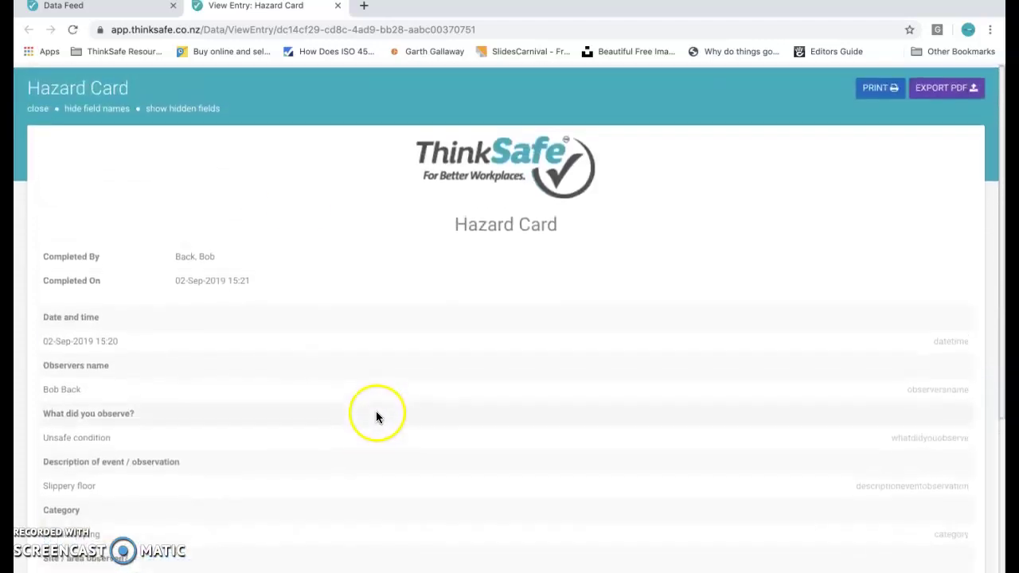
Export the top Hazard Card entry to PDF and download it from Notifications
click(337, 5)
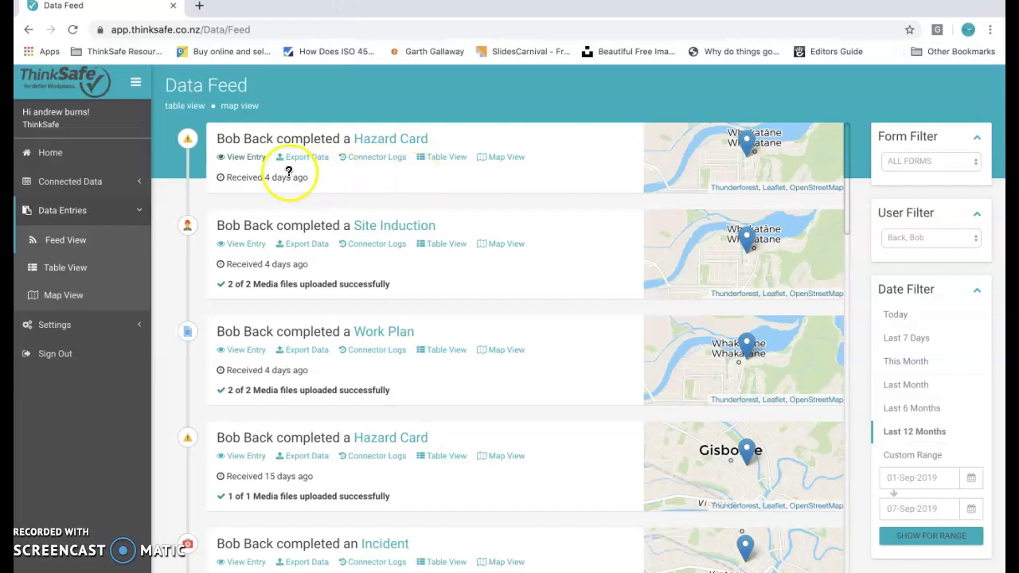
click(322, 165)
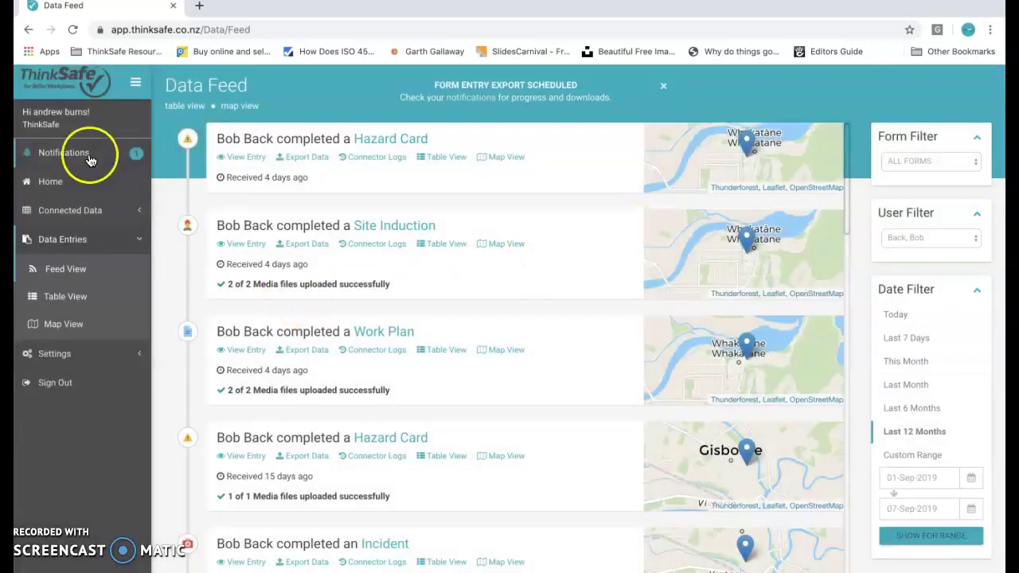
click(89, 158)
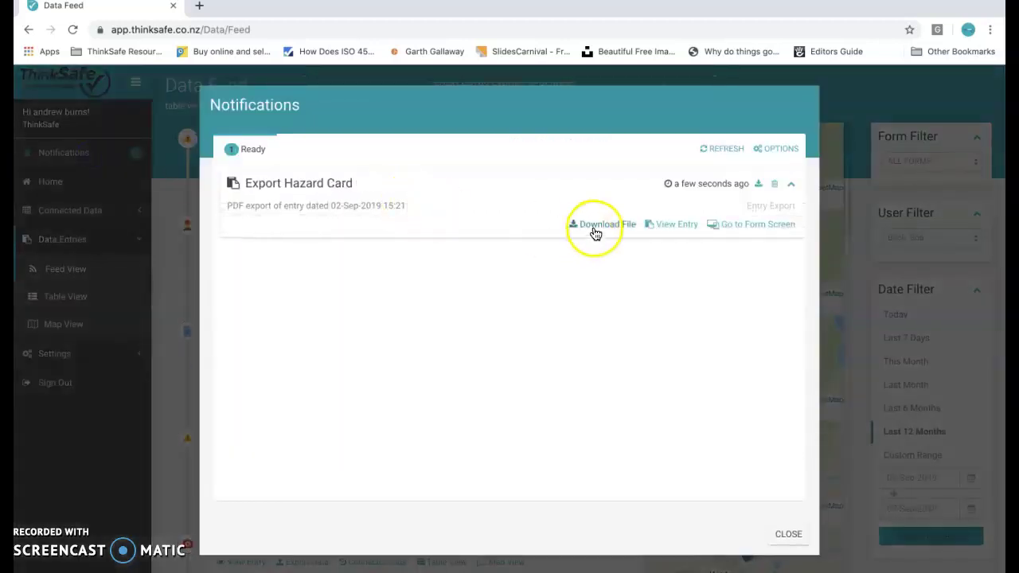
click(596, 227)
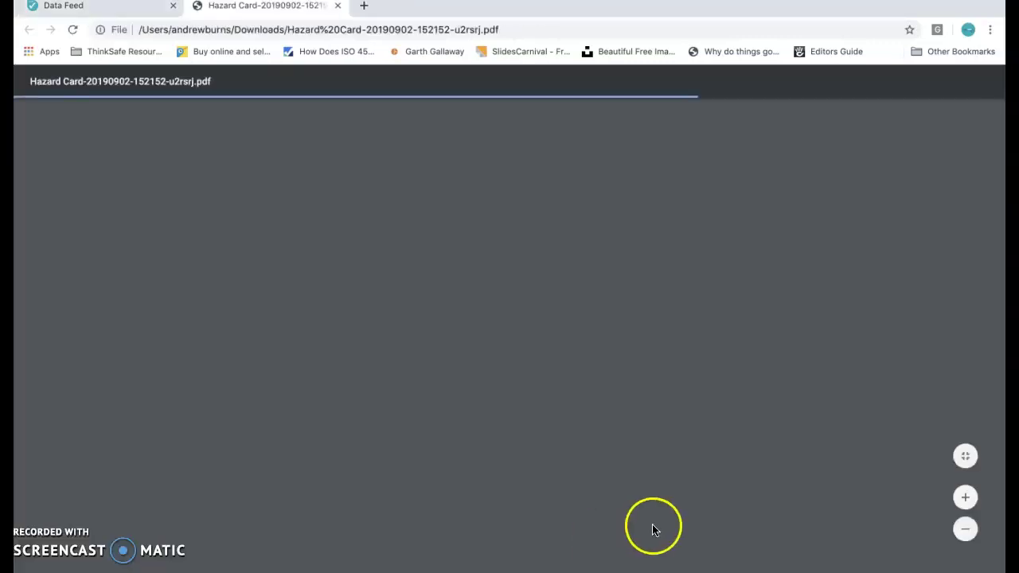
Scroll through the Hazard Card PDF to the page-2 GPS map and back
scroll(691, 488, down, 2)
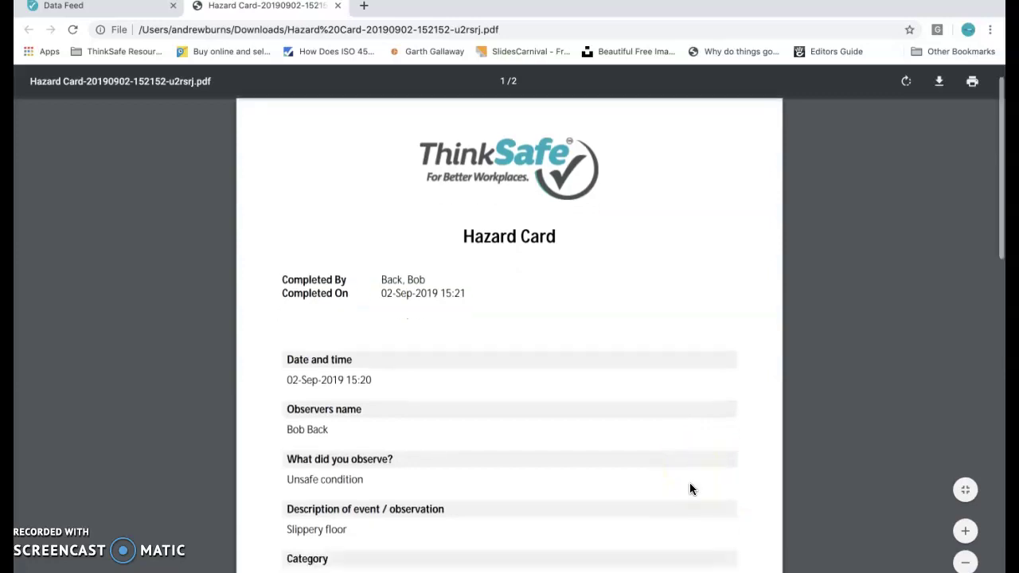
scroll(691, 489, down, 2)
scroll(690, 489, down, 2)
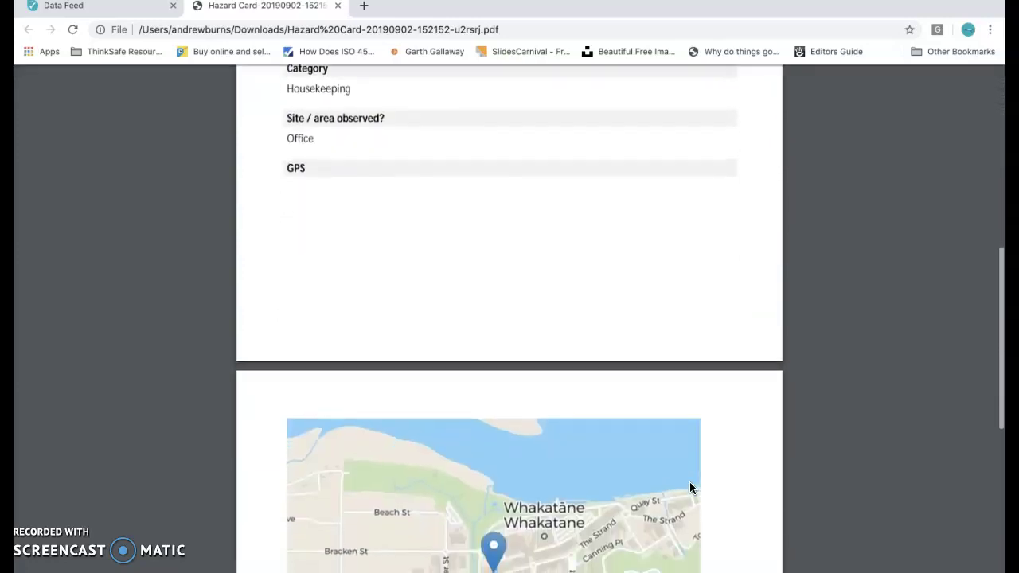
scroll(690, 489, down, 2)
scroll(690, 488, down, 1)
scroll(691, 489, up, 5)
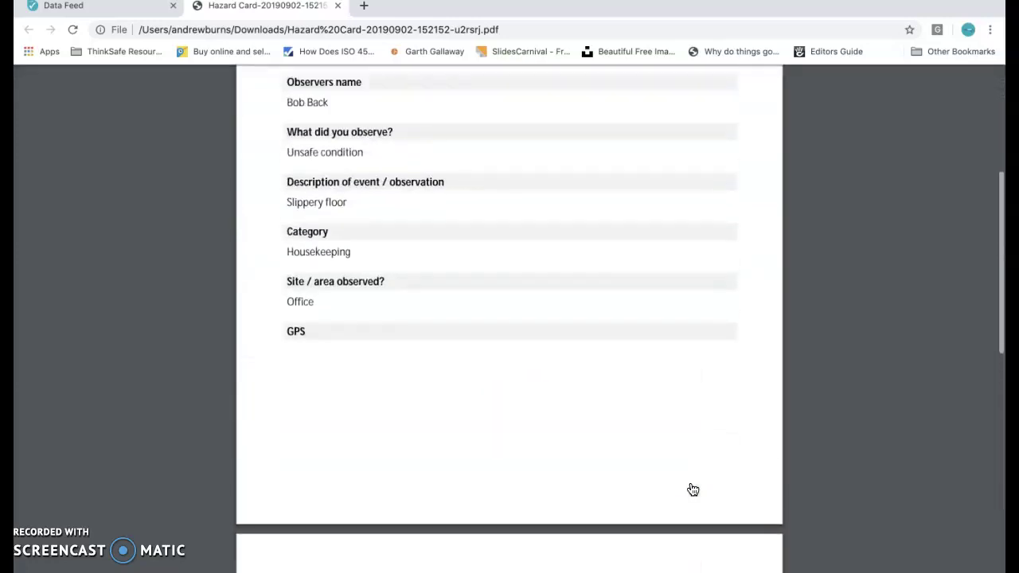
scroll(691, 489, up, 5)
click(336, 16)
Close the PDF, dismiss all notifications and show the Table View's form list
click(337, 35)
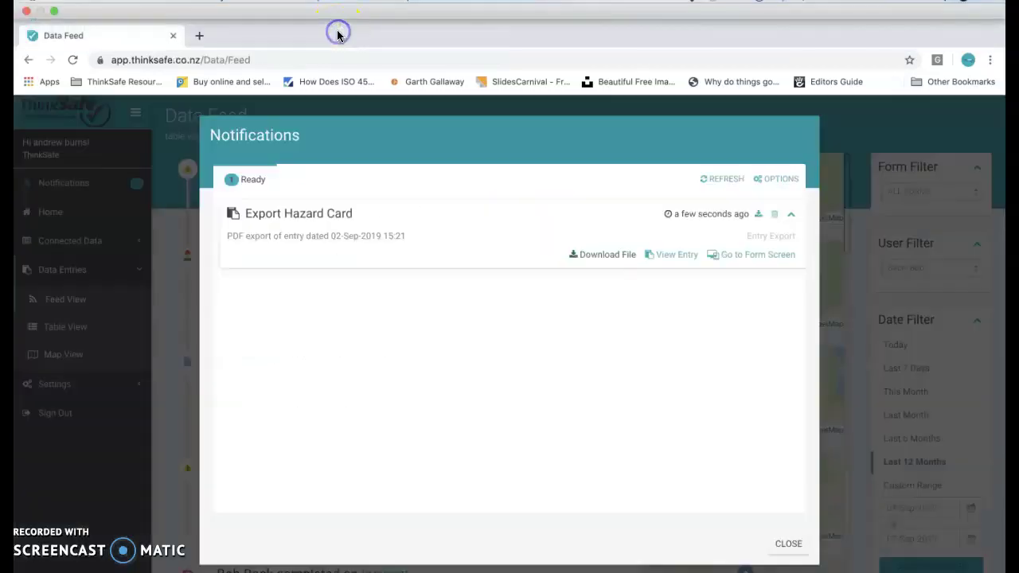
click(755, 149)
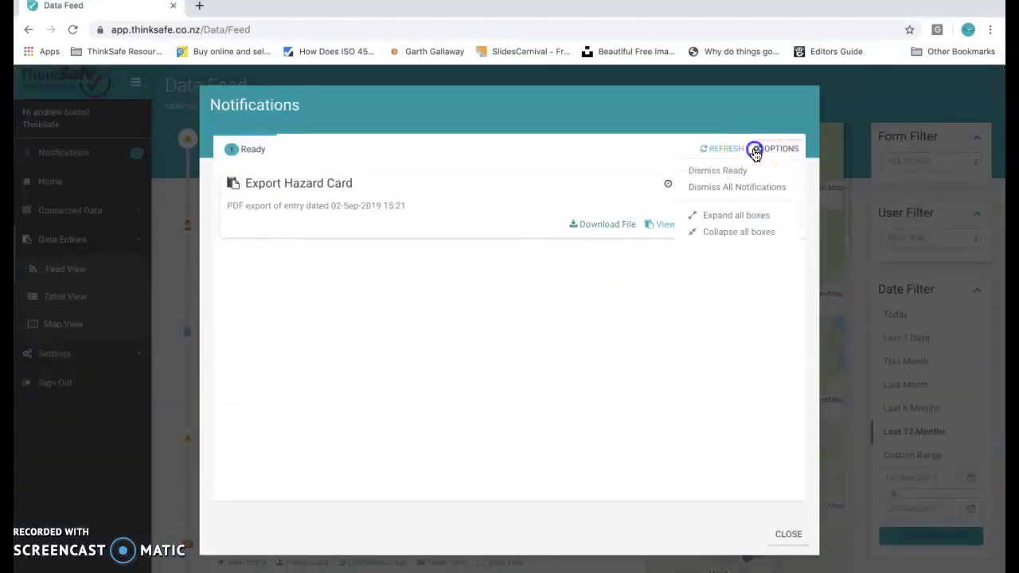
click(728, 187)
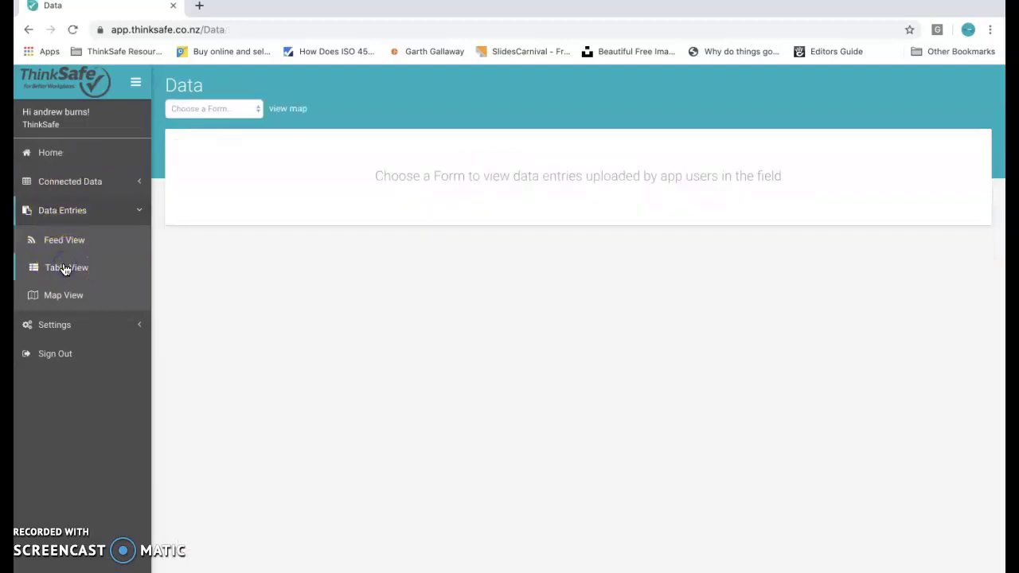
click(236, 112)
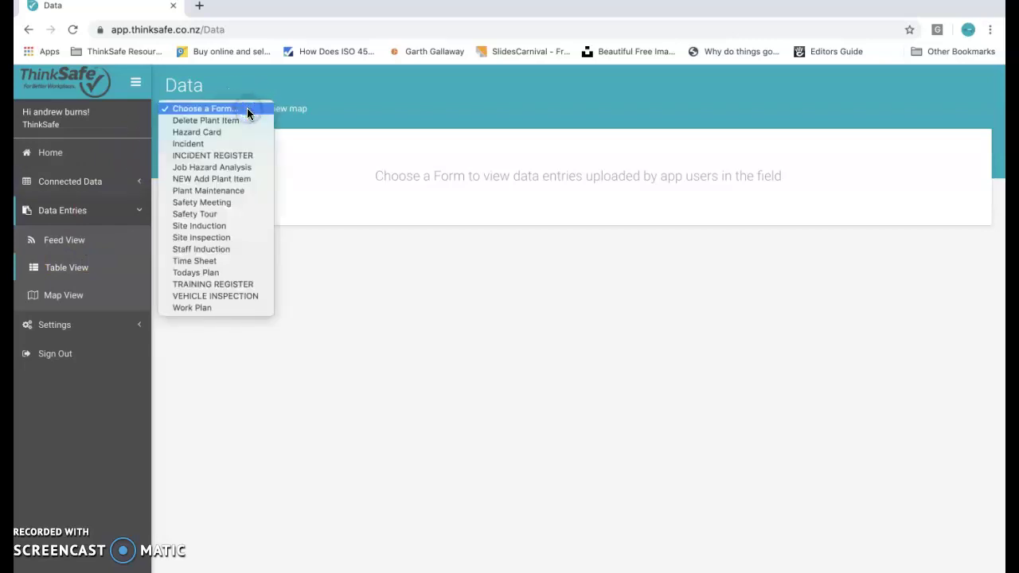
click(239, 132)
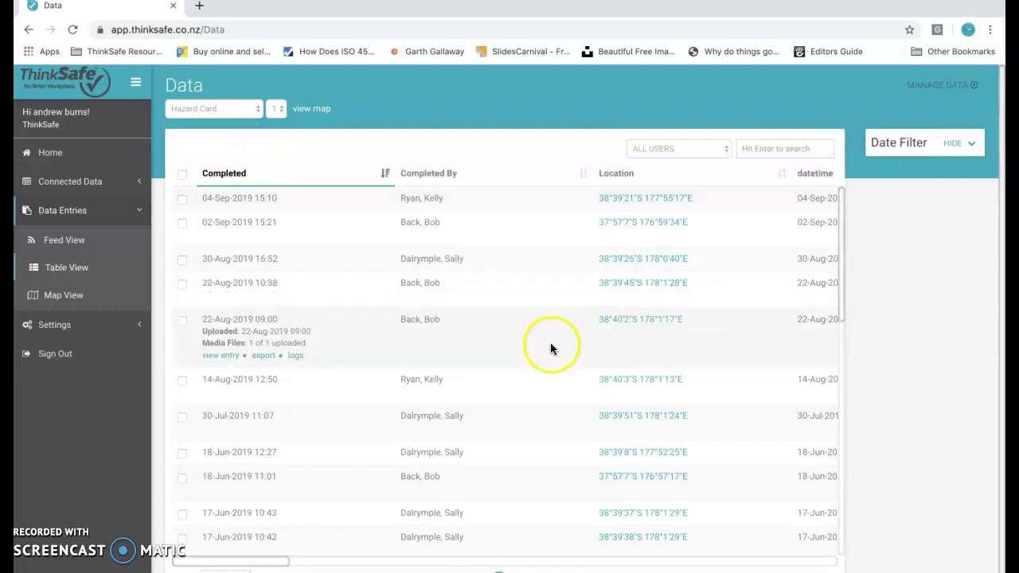
mouse_move(510, 209)
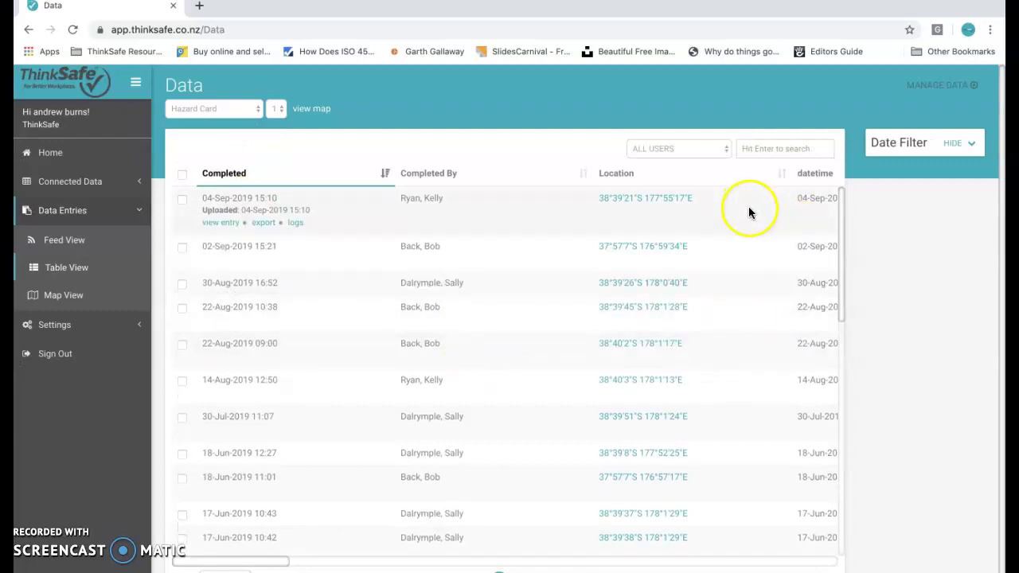
click(954, 144)
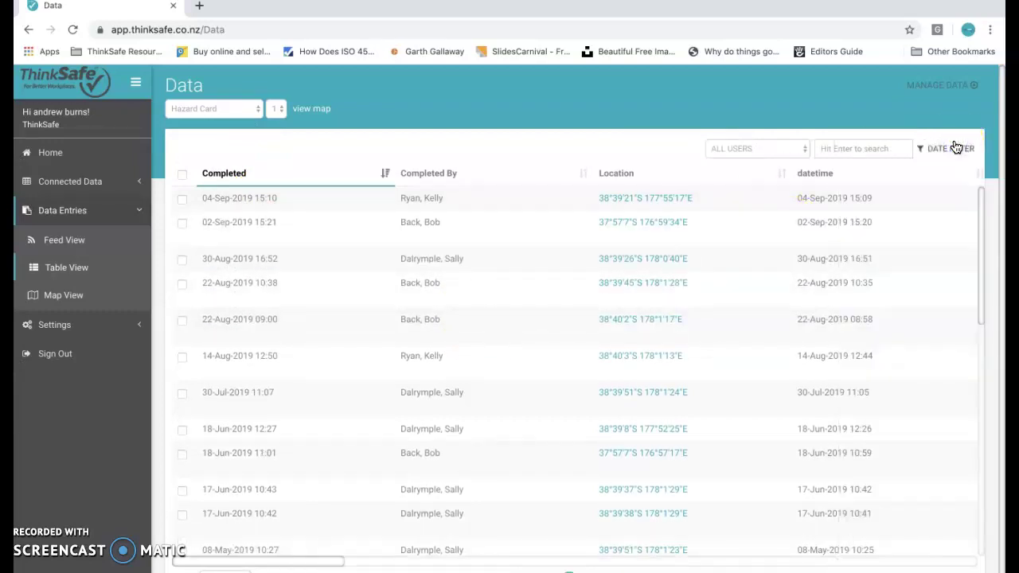
click(951, 149)
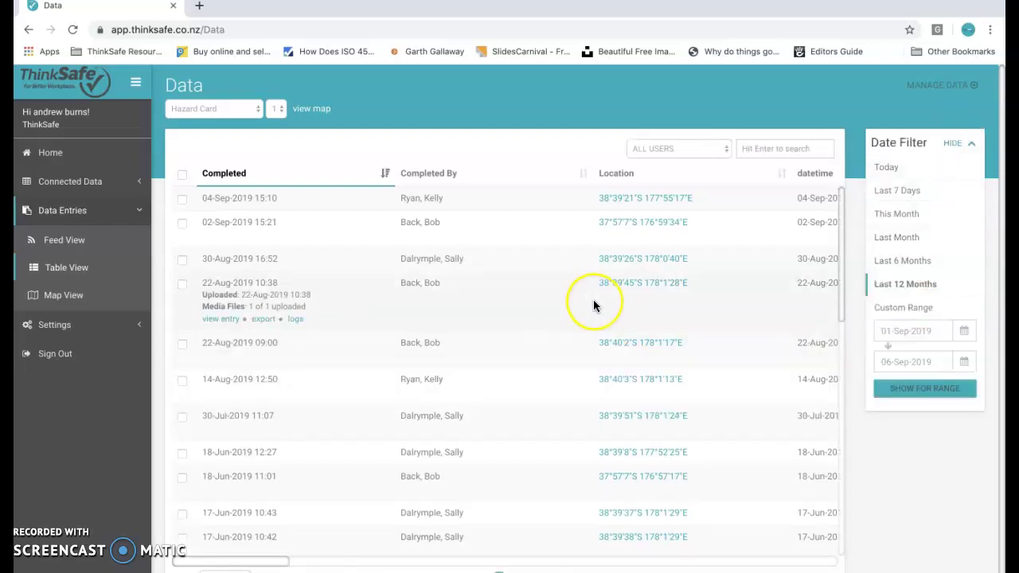
scroll(593, 299, right, 1)
scroll(593, 299, right, 1)
scroll(593, 299, right, 2)
scroll(594, 299, right, 4)
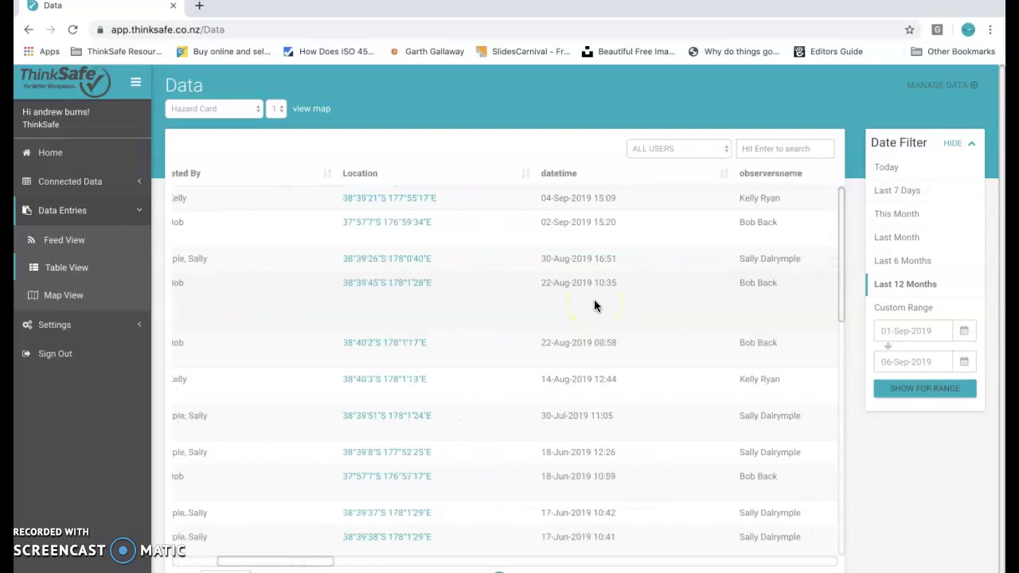
scroll(594, 299, right, 2)
scroll(594, 299, right, 2)
scroll(595, 300, right, 1)
scroll(599, 307, right, 3)
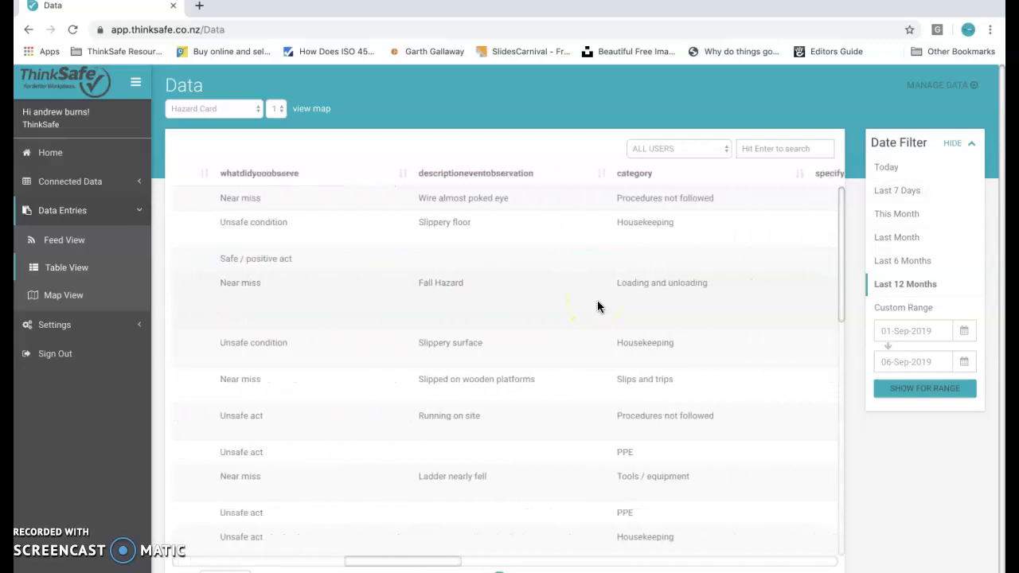
scroll(598, 306, right, 2)
scroll(598, 306, right, 3)
scroll(599, 306, right, 4)
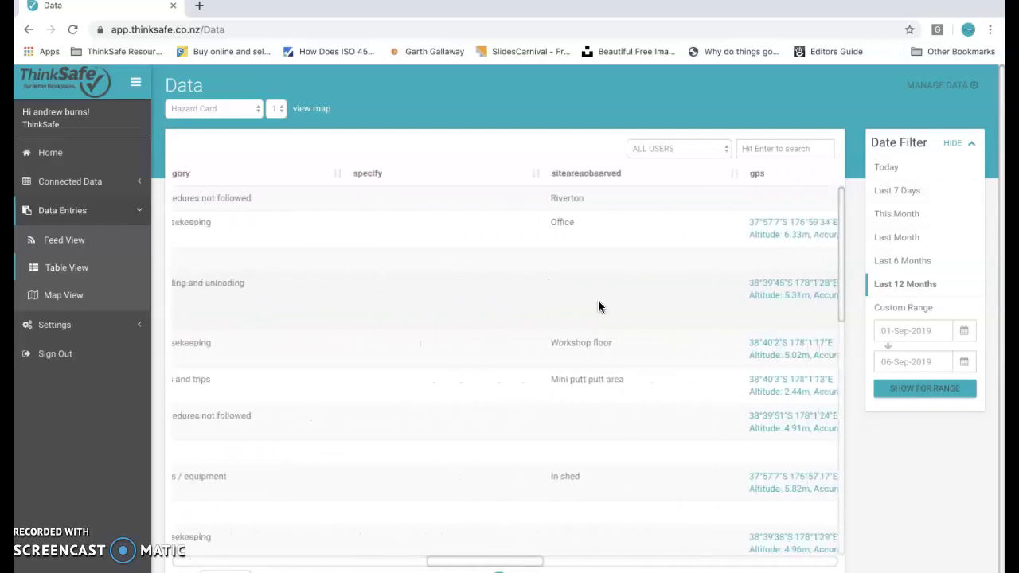
scroll(599, 307, right, 2)
scroll(598, 306, right, 4)
scroll(599, 307, left, 4)
scroll(599, 306, left, 4)
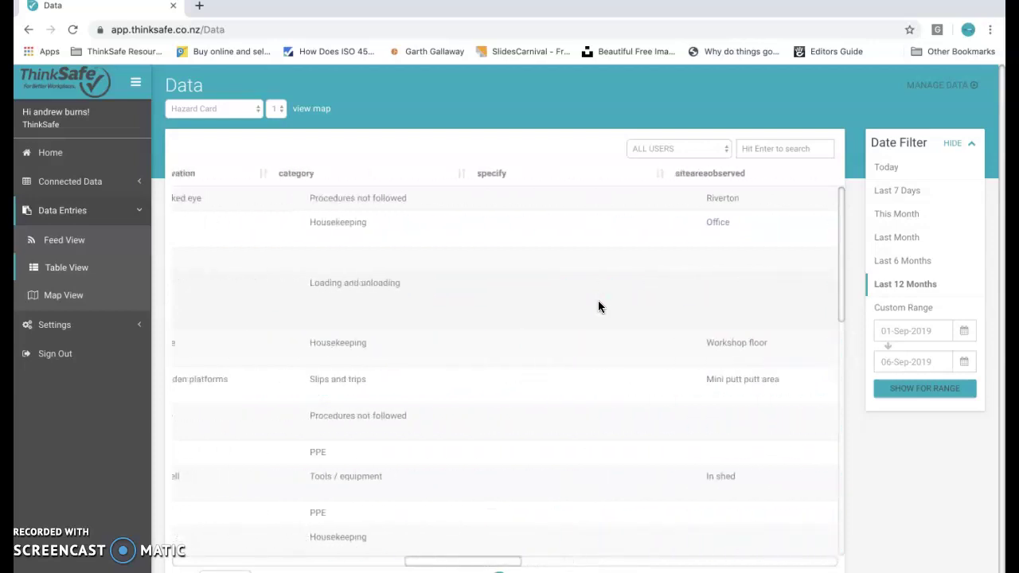
scroll(598, 307, left, 4)
scroll(598, 307, left, 1)
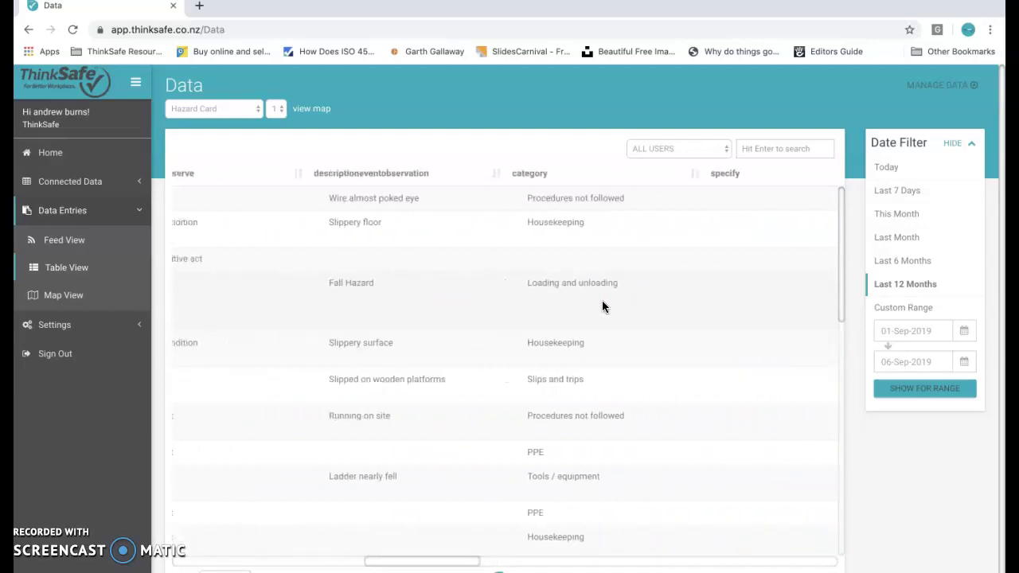
scroll(601, 300, left, 3)
scroll(604, 299, left, 4)
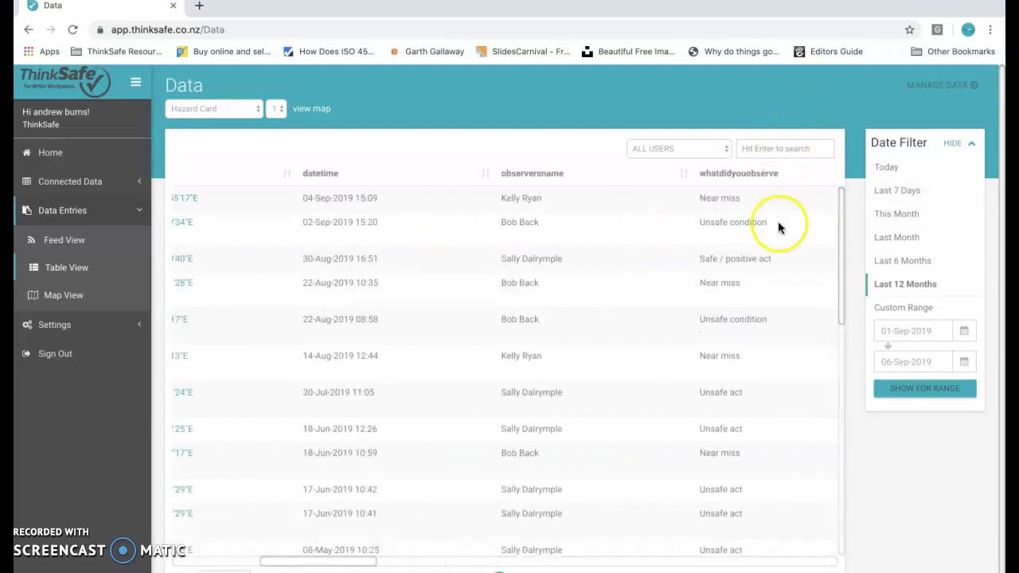
scroll(779, 228, right, 2)
scroll(776, 233, right, 8)
text(housekeeping)
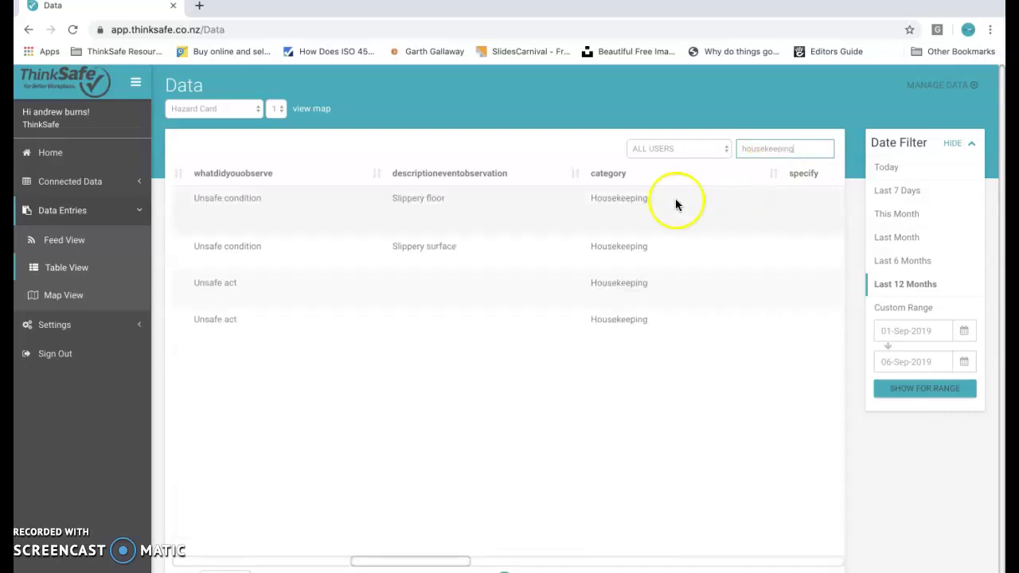
drag(800, 148, 723, 148)
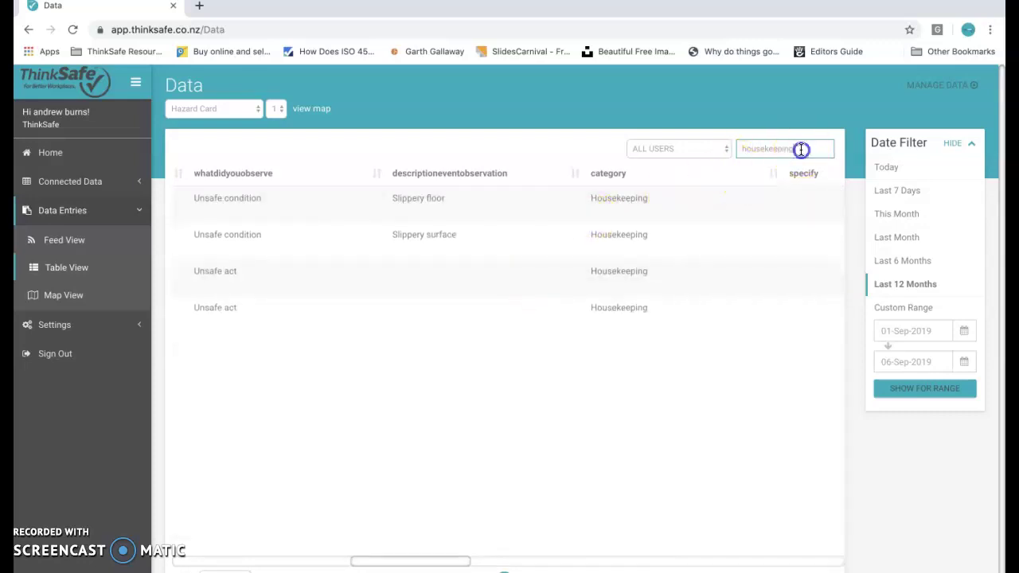
key(BackSpace)
key(Return)
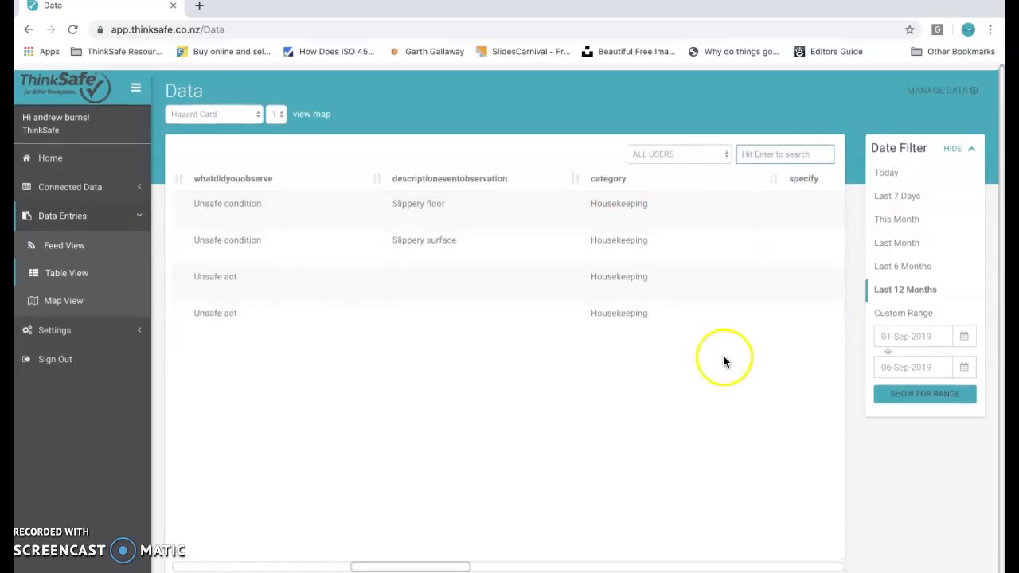
click(534, 319)
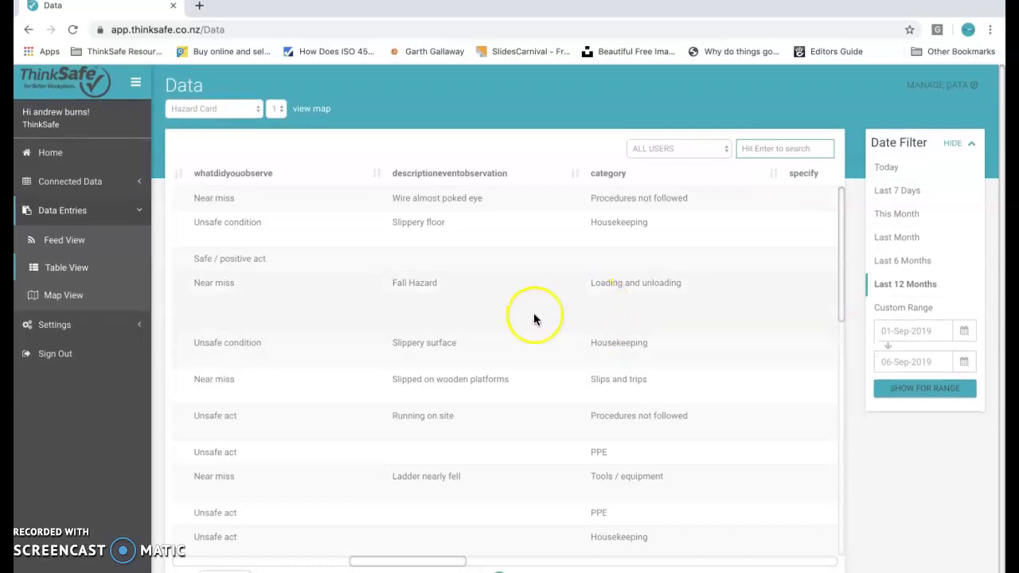
Scroll the table back left and select all 30 Hazard Card entries
scroll(446, 304, left, 5)
scroll(448, 302, left, 2)
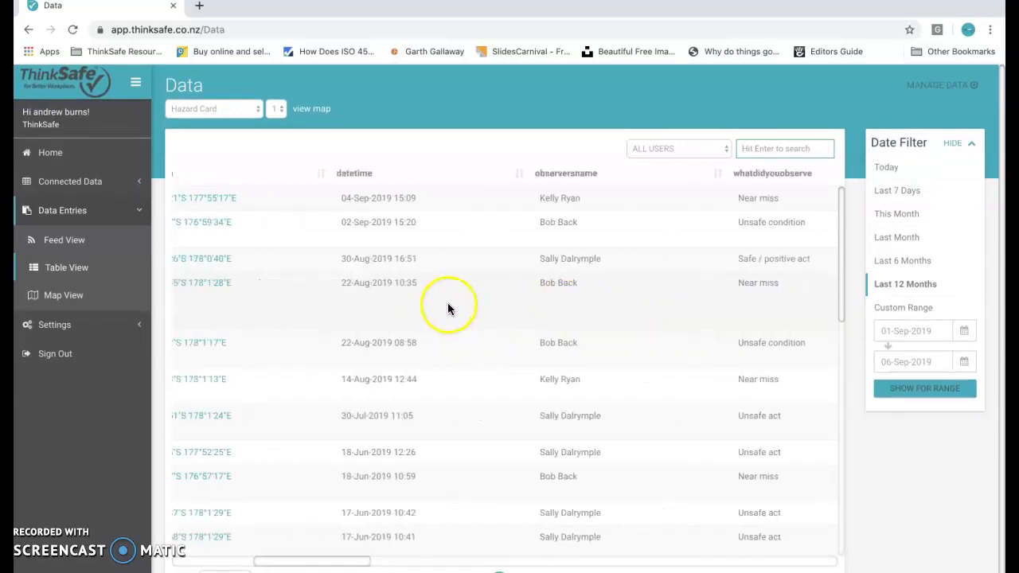
scroll(448, 302, left, 1)
scroll(447, 303, left, 2)
scroll(449, 303, left, 2)
scroll(454, 303, left, 1)
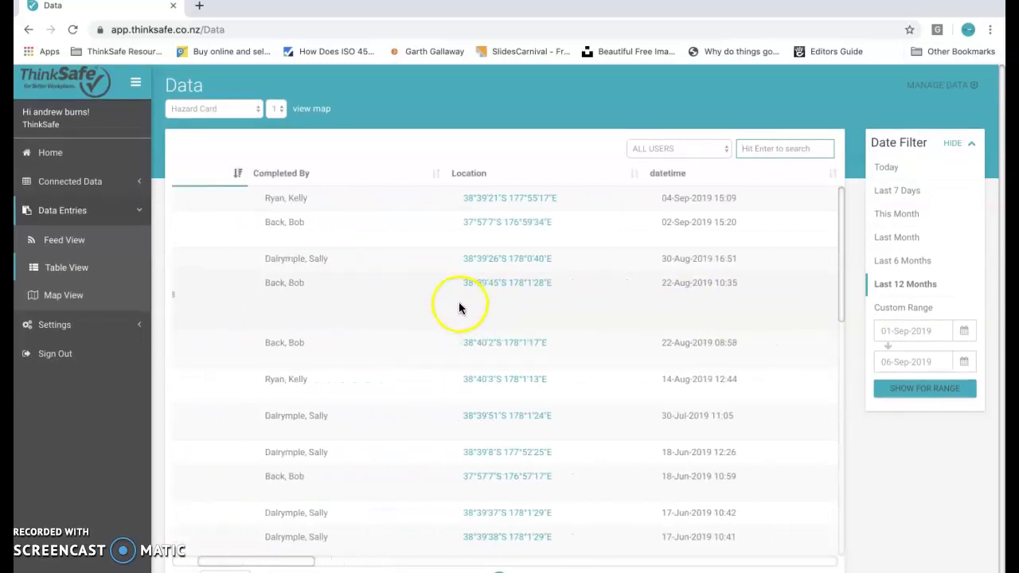
scroll(459, 307, left, 1)
scroll(460, 308, left, 1)
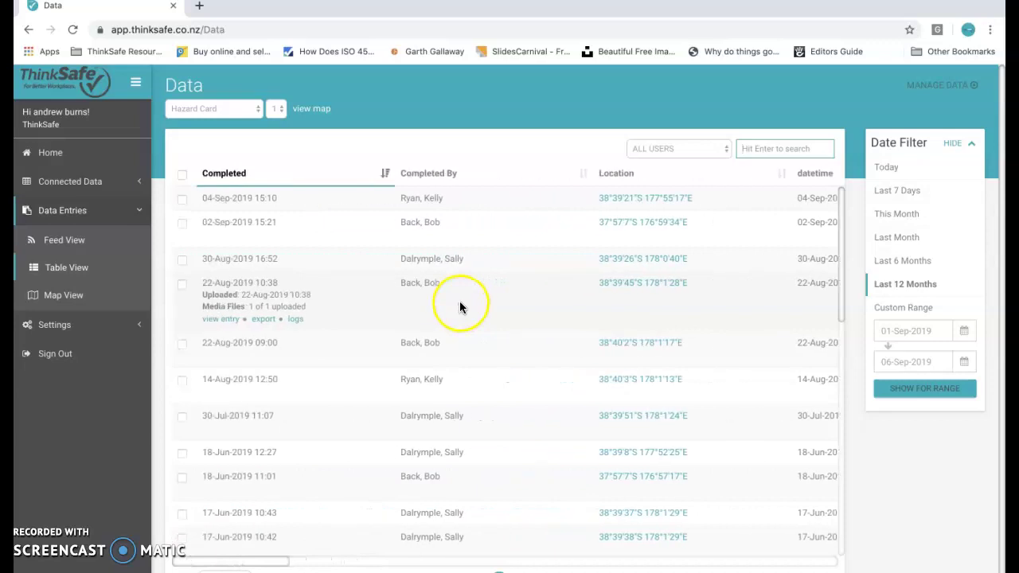
click(180, 174)
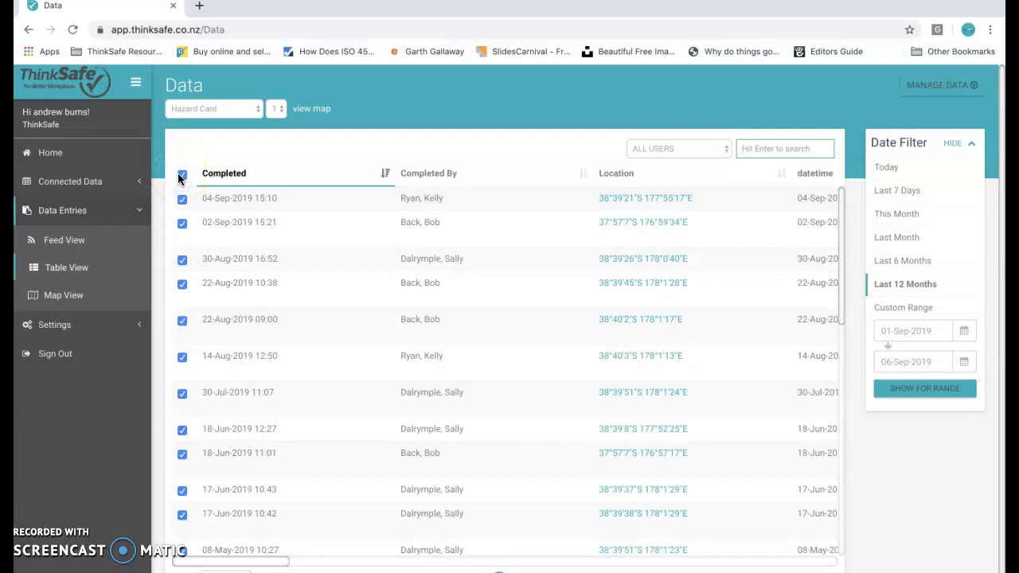
Export the selected entries as a plain CSV and download it from Notifications
click(938, 95)
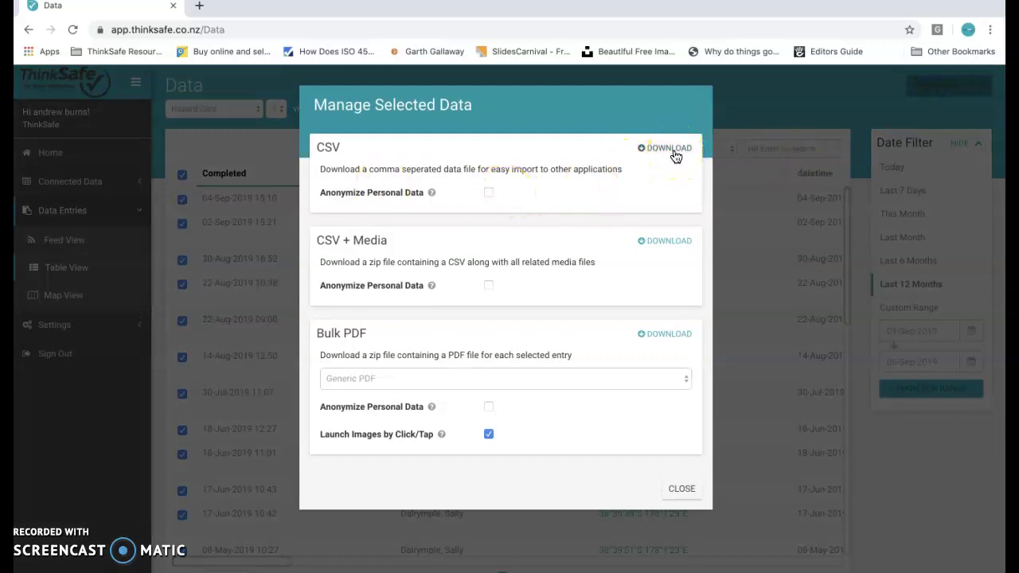
click(448, 160)
click(681, 149)
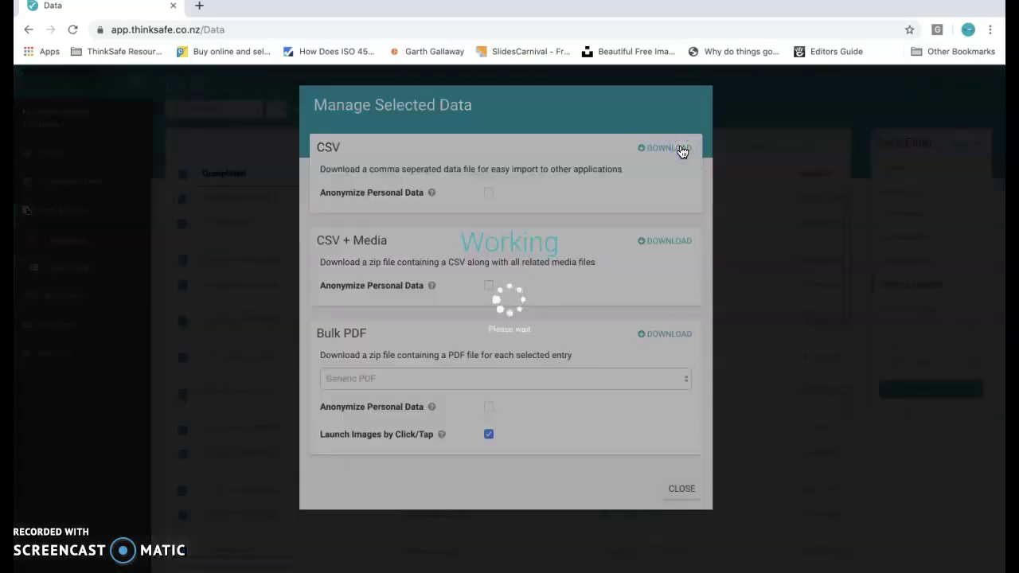
click(703, 198)
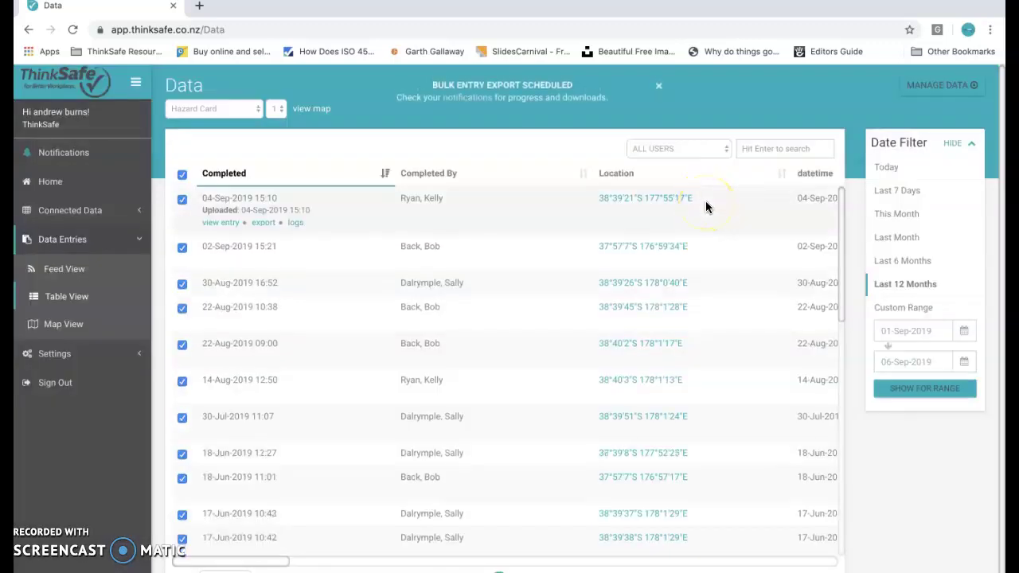
click(67, 154)
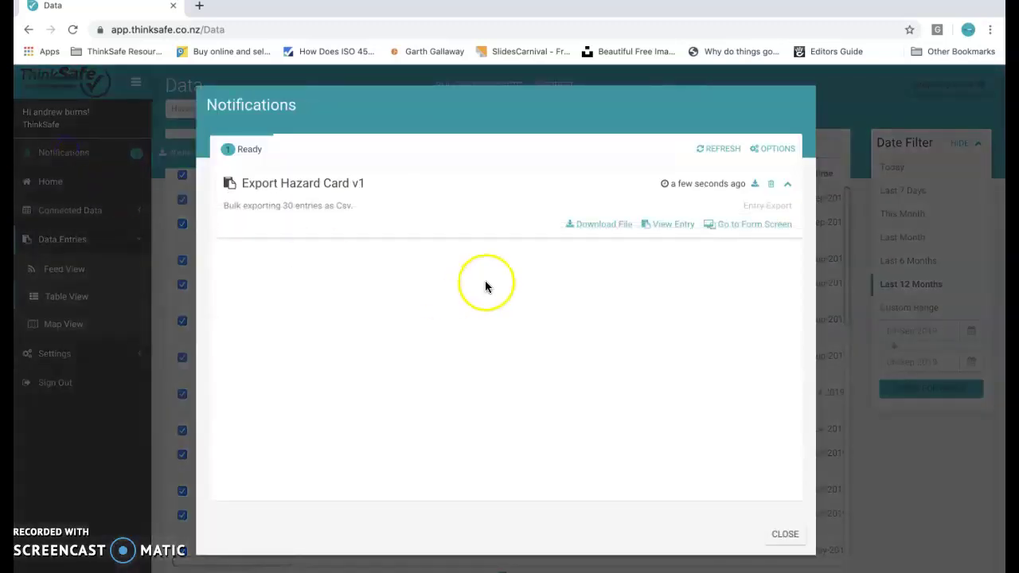
click(613, 227)
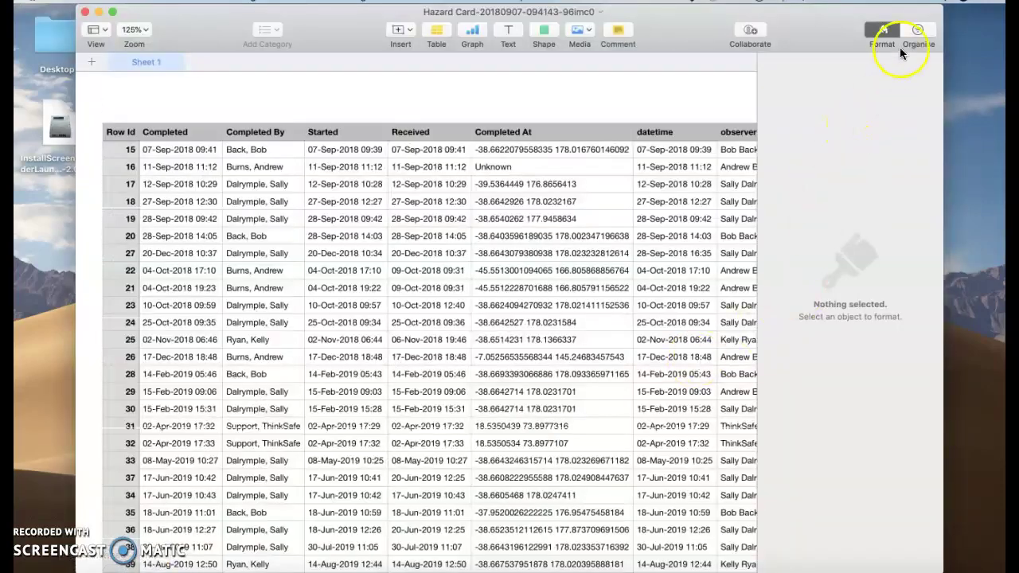
Hide the Format sidebar and browse the observer, category, status, priority and risk columns
click(892, 40)
scroll(752, 308, right, 5)
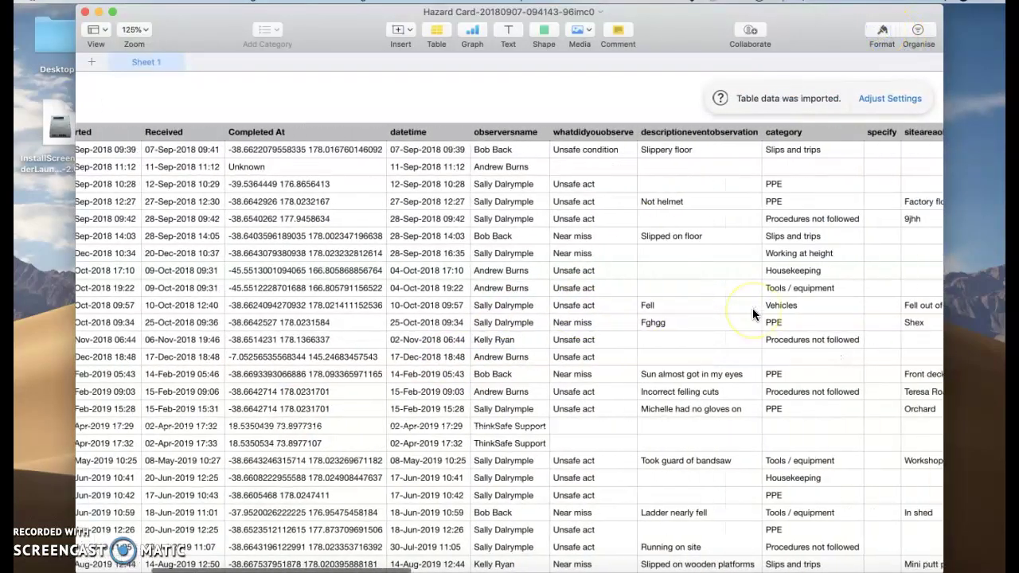
scroll(752, 313, right, 5)
scroll(752, 314, right, 5)
scroll(753, 313, right, 5)
scroll(752, 313, right, 3)
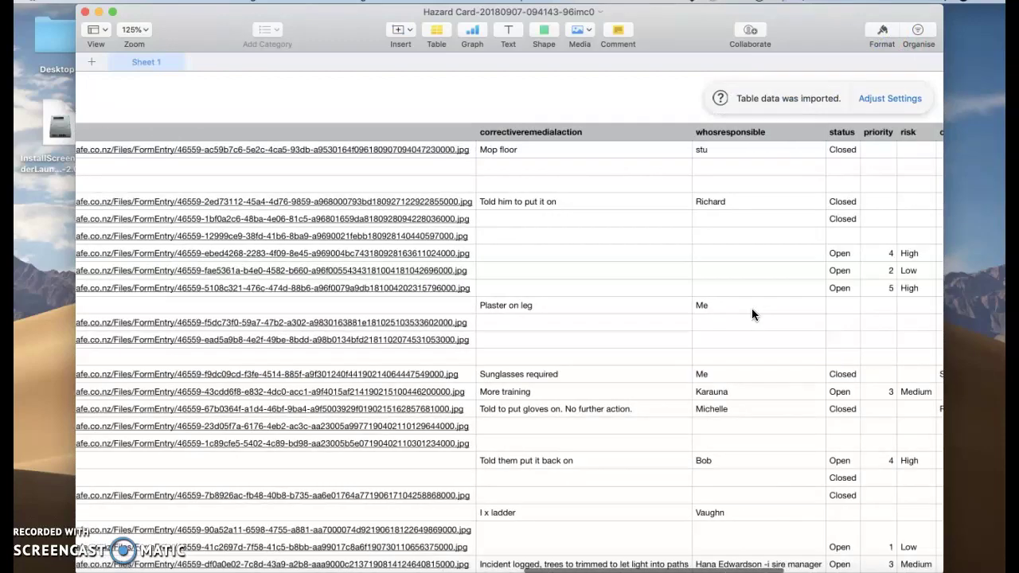
scroll(751, 308, left, 10)
scroll(751, 309, left, 5)
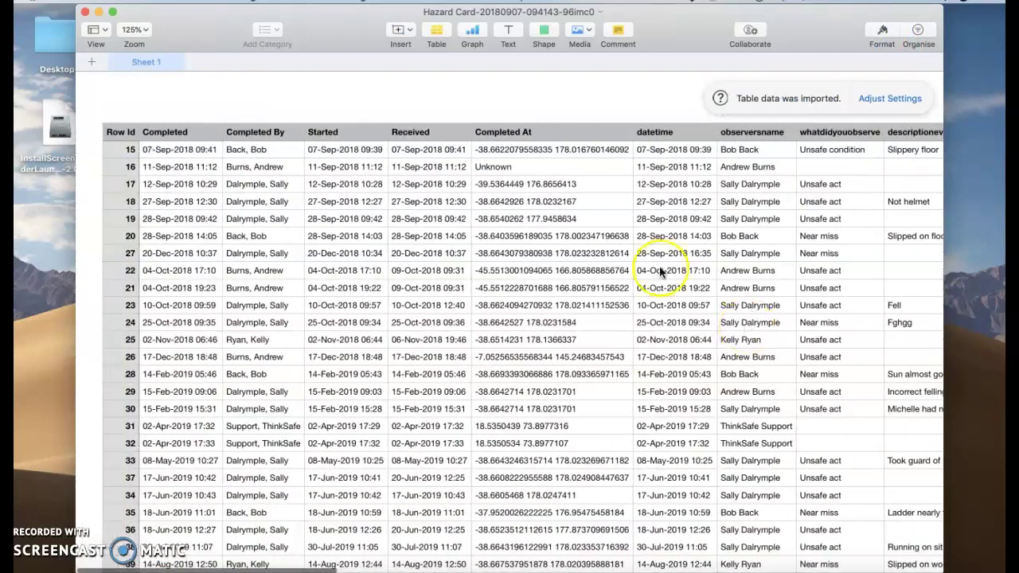
Close Numbers, return to ThinkSafe and dismiss all notifications
click(85, 13)
click(663, 563)
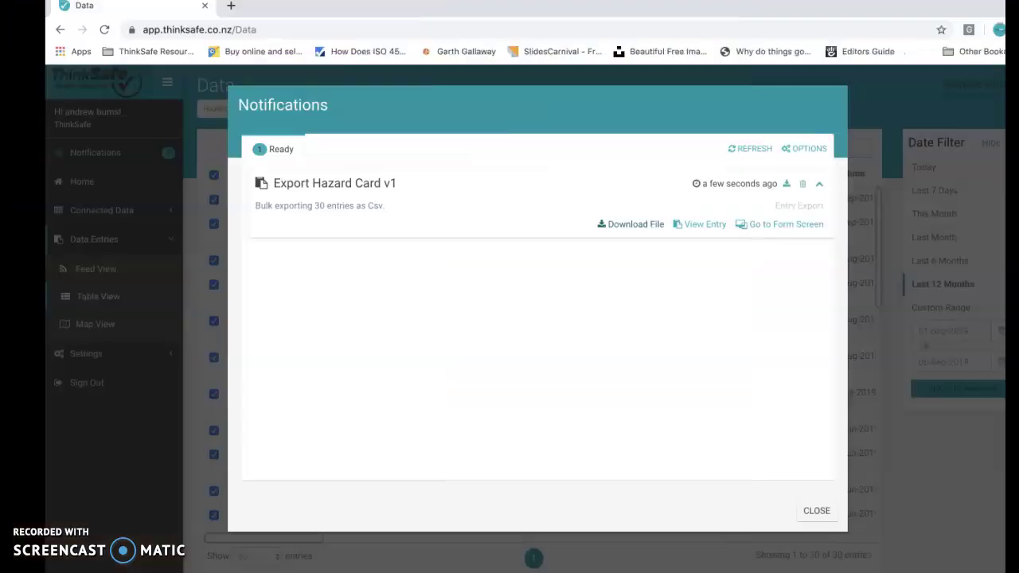
click(766, 153)
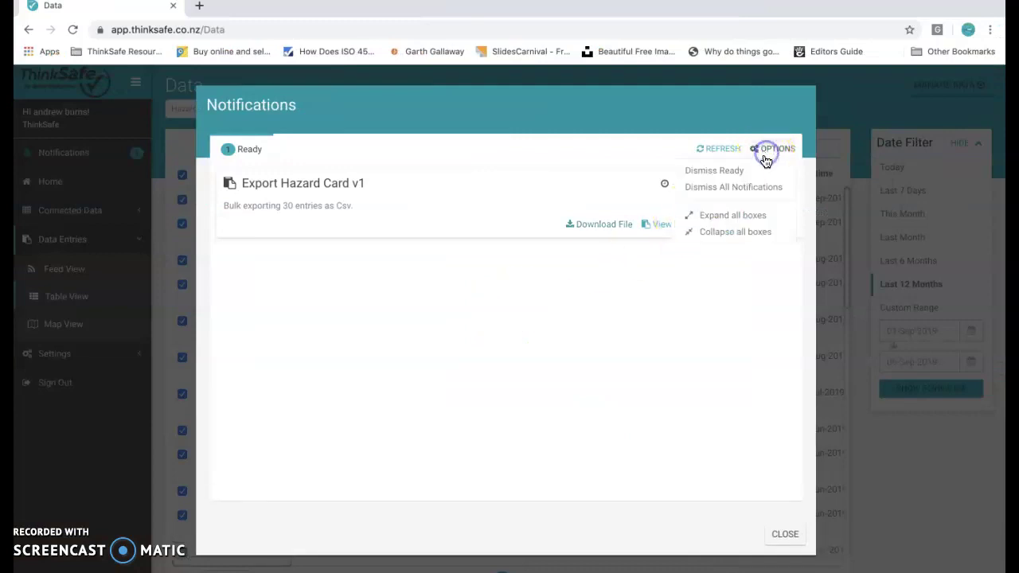
click(737, 190)
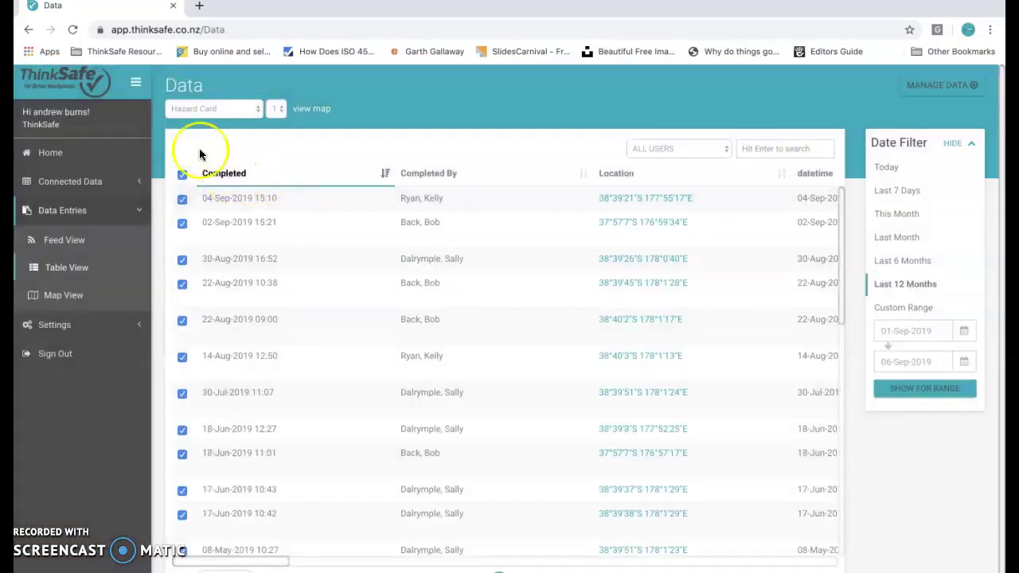
Bulk-export the 04-Sep, 02-Sep and 30-Aug-2019 entries as PDFs, then download the file
click(182, 172)
click(184, 199)
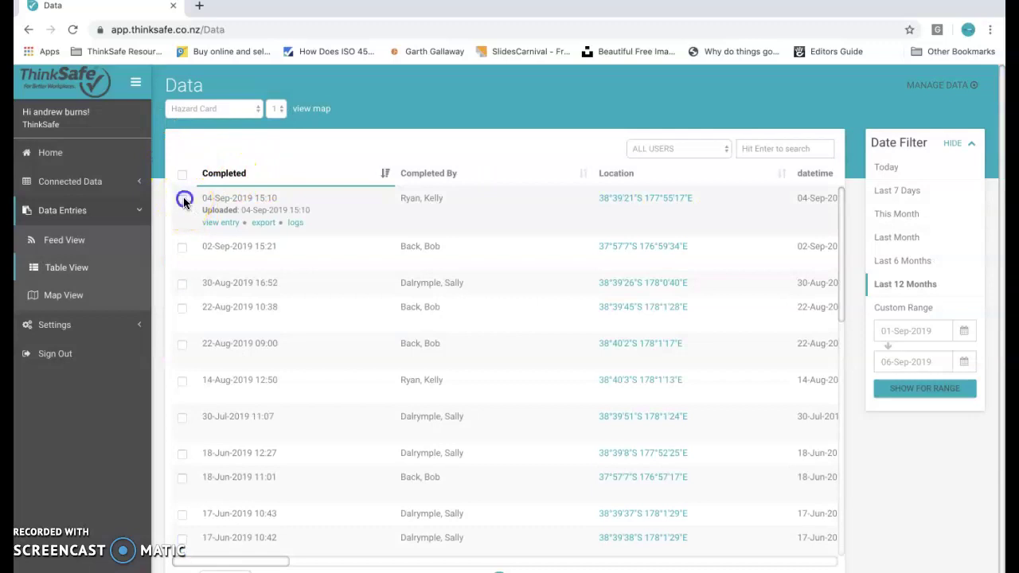
click(184, 224)
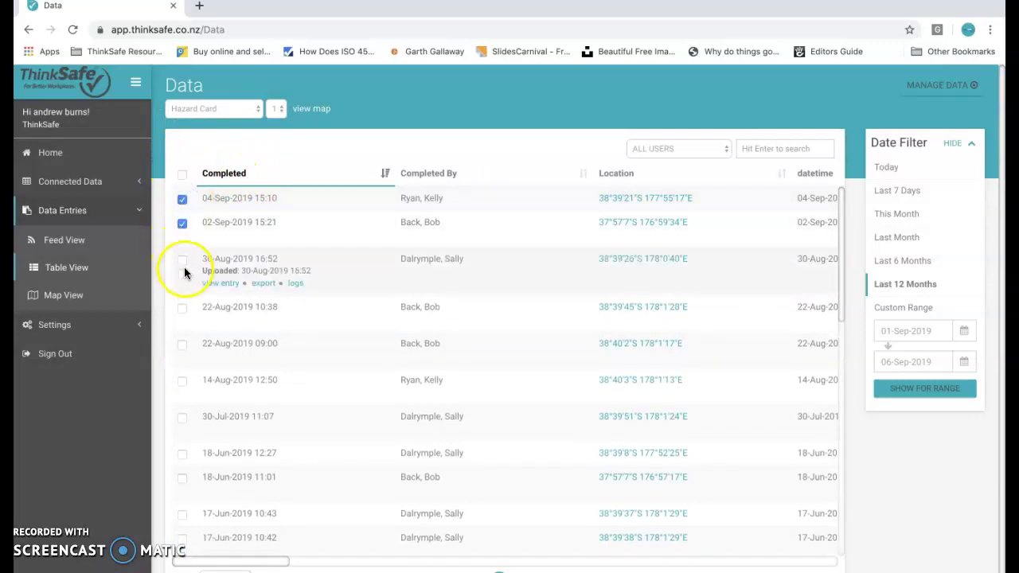
click(182, 259)
click(969, 94)
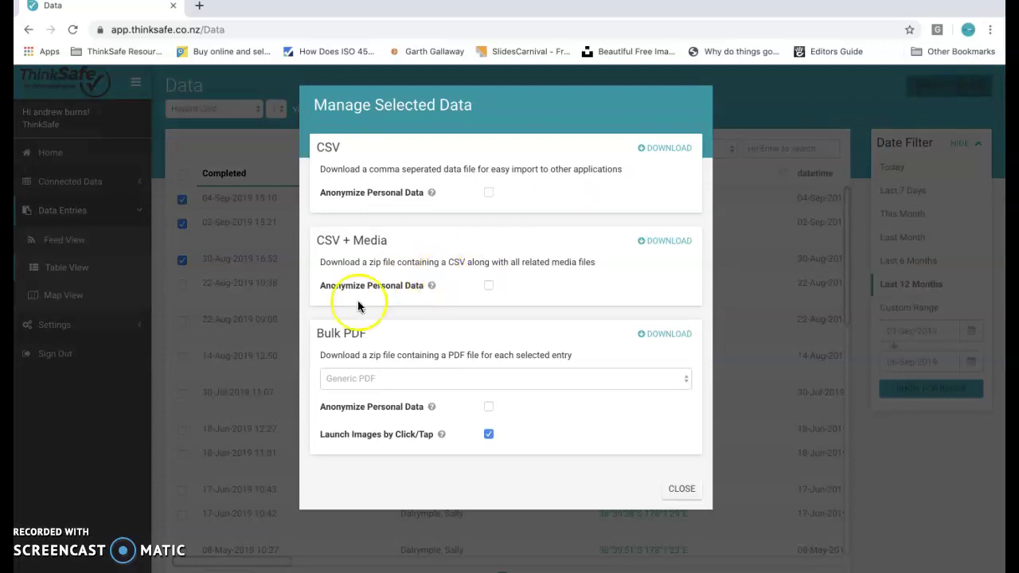
click(656, 335)
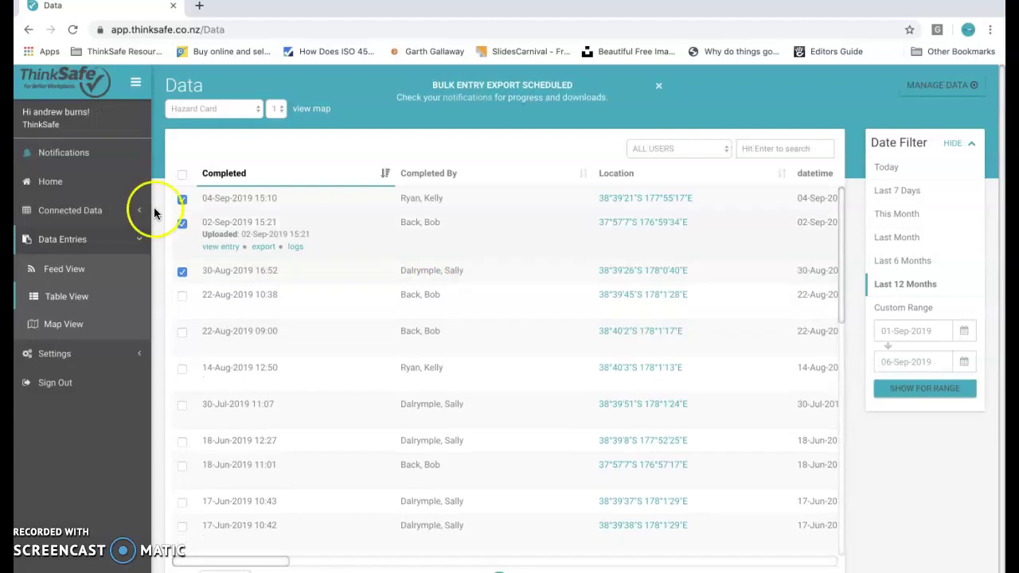
click(70, 152)
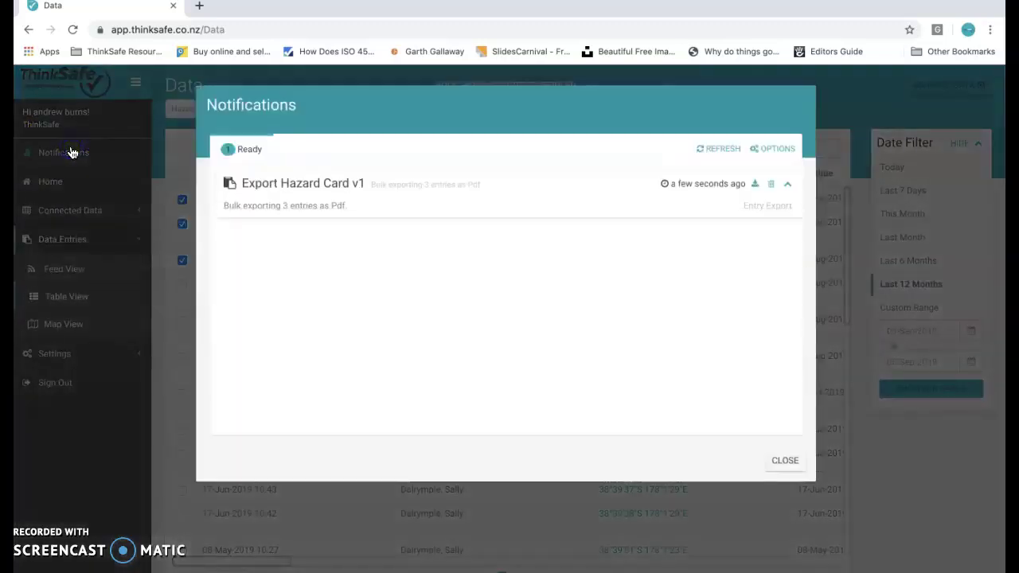
click(602, 228)
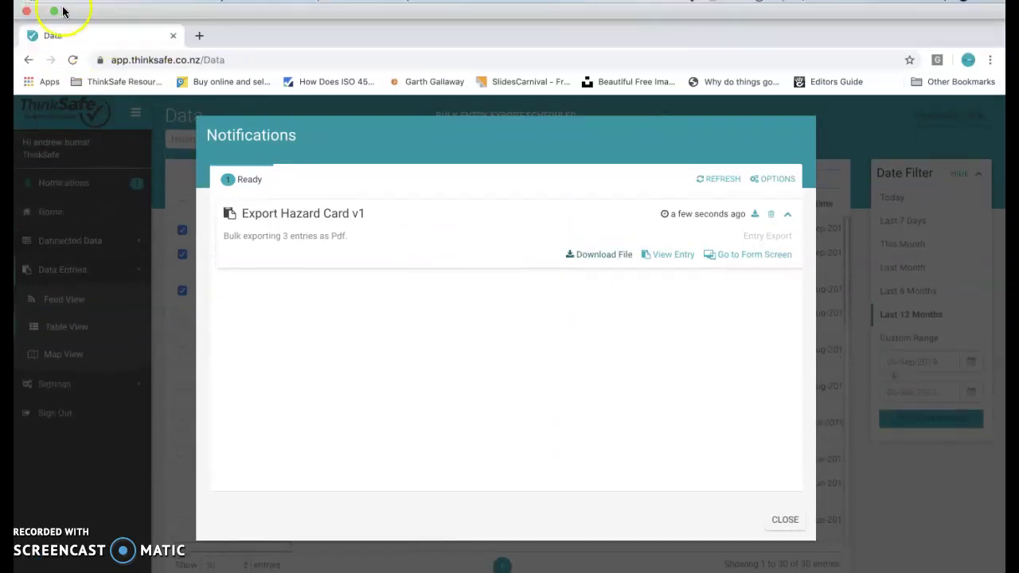
Exit full screen, move the Hazard Card zip to the desktop and unzip it
click(54, 12)
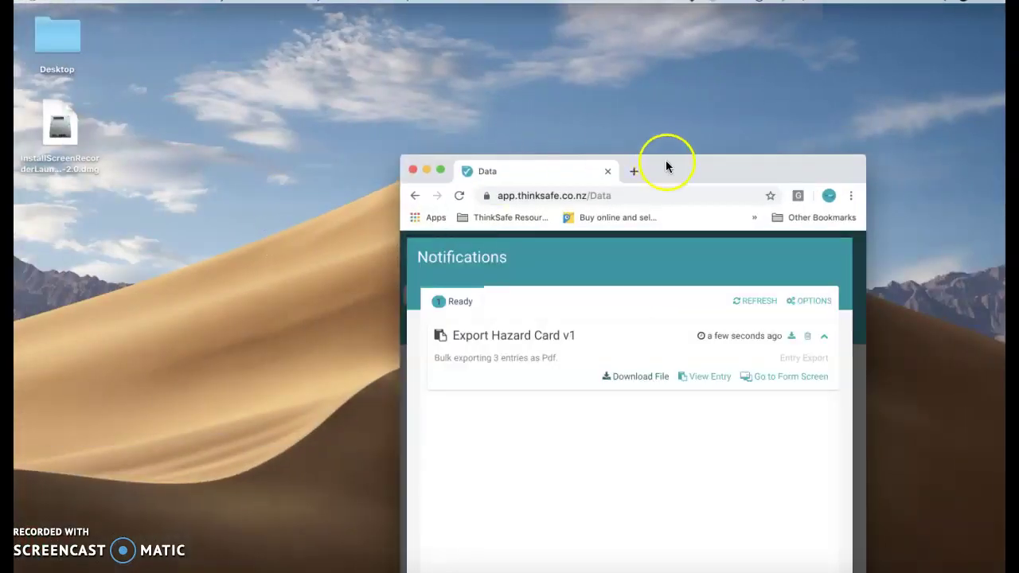
drag(667, 159, 818, 16)
click(588, 555)
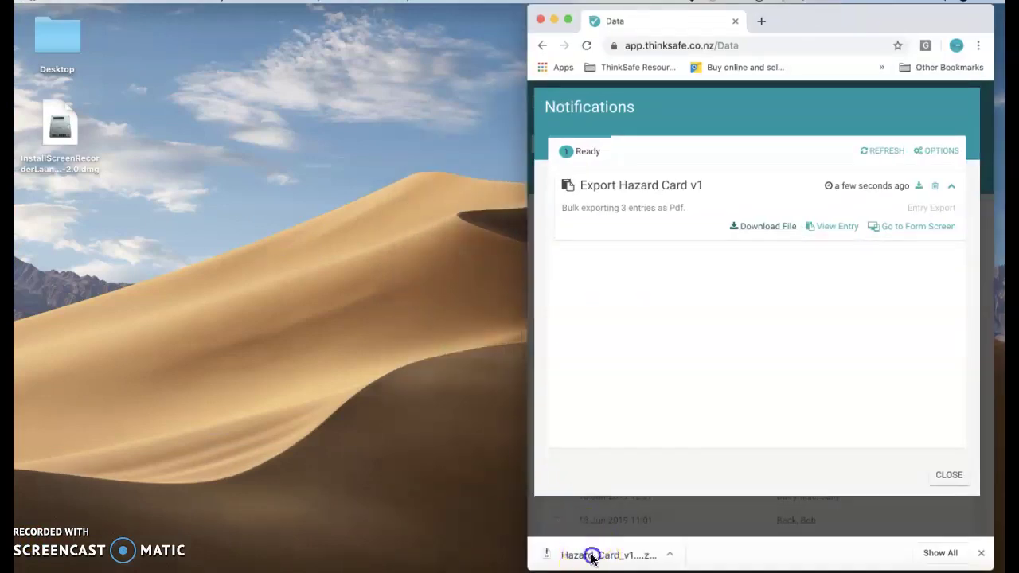
click(248, 255)
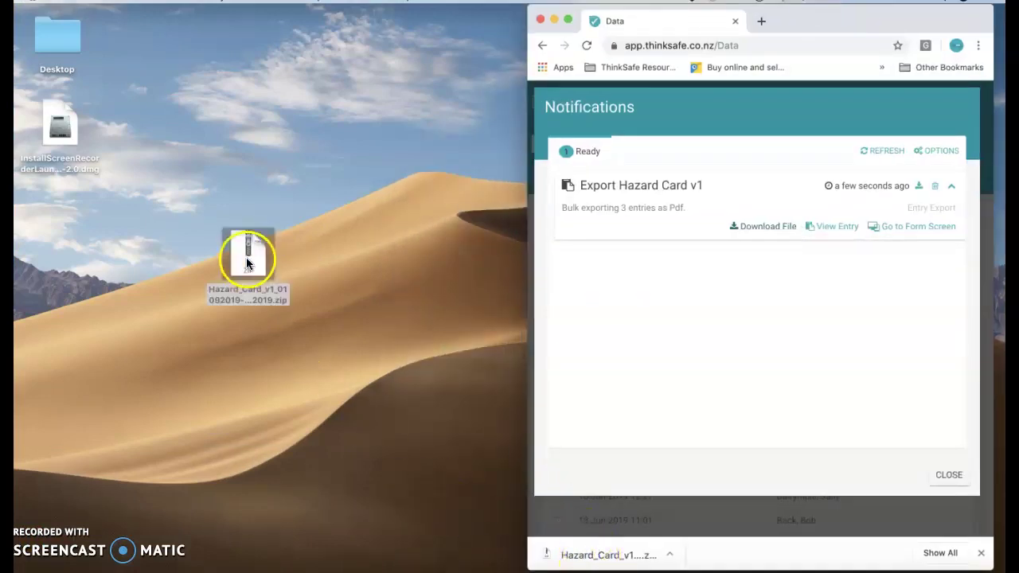
double_click(247, 256)
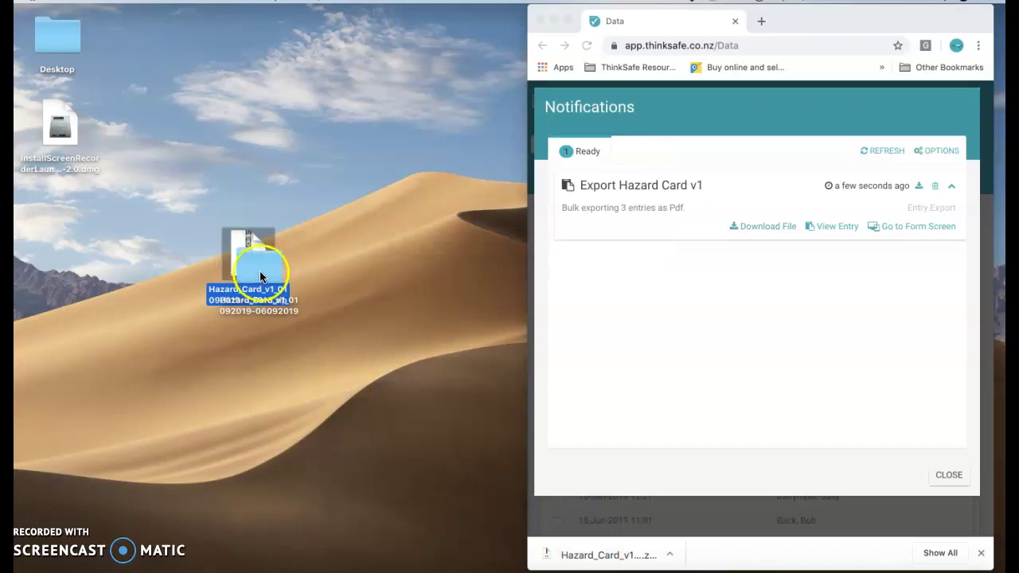
double_click(260, 273)
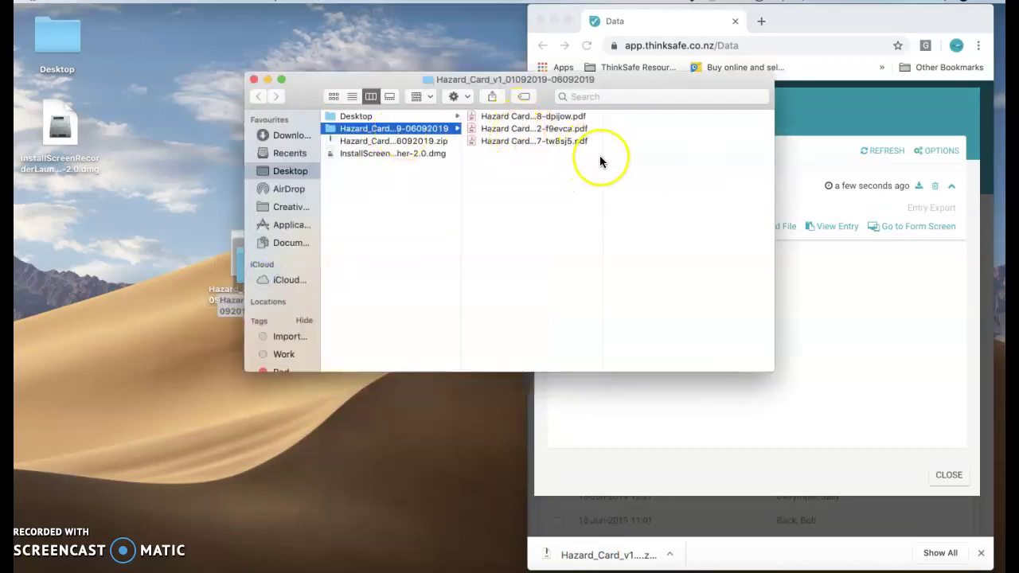
drag(603, 157, 730, 165)
click(601, 131)
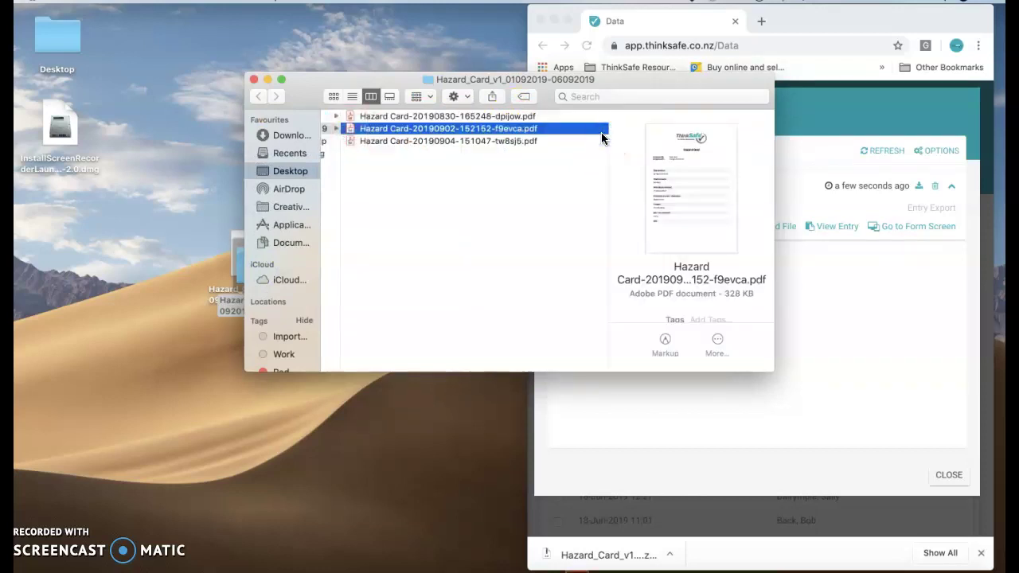
click(491, 390)
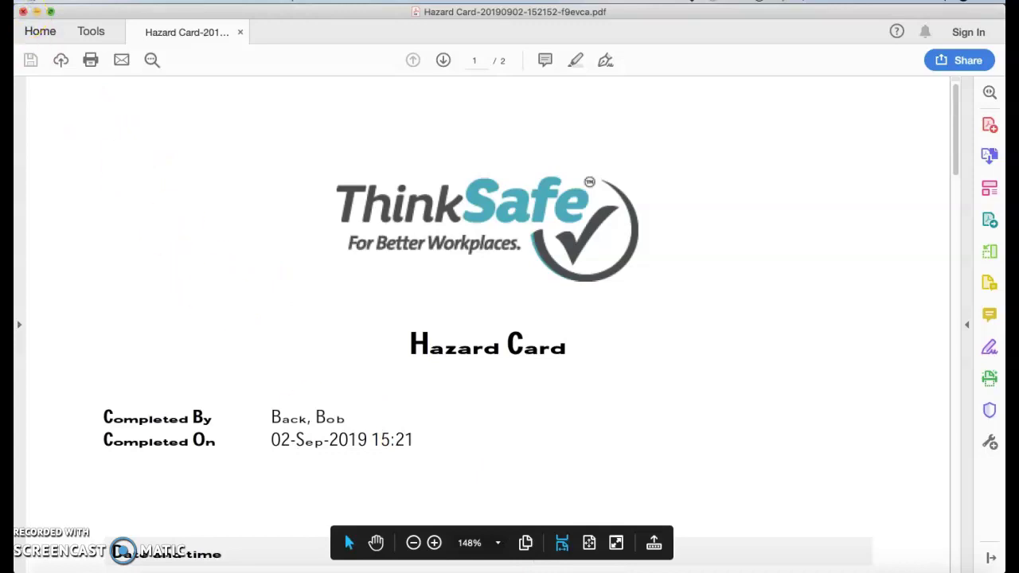
click(20, 12)
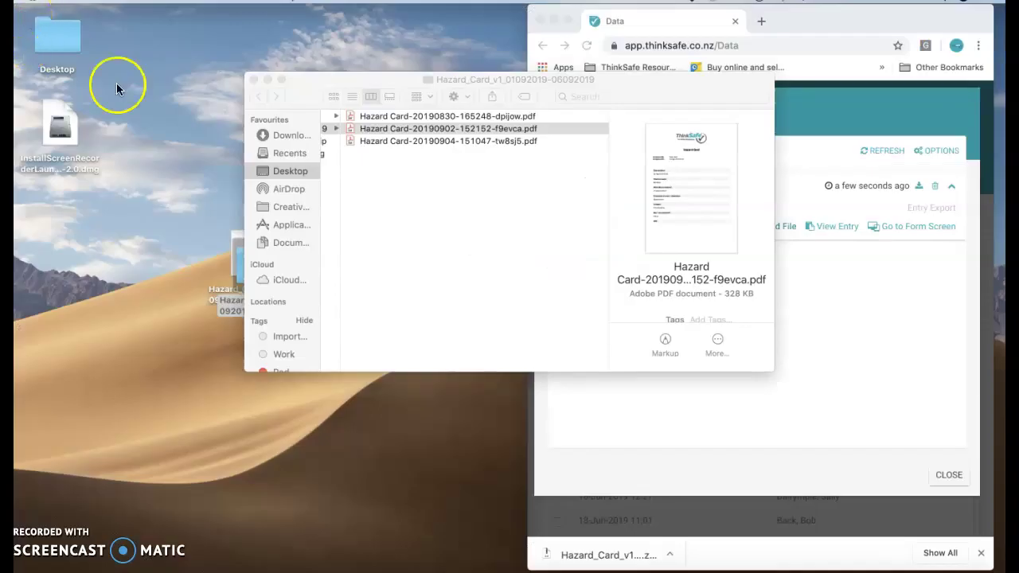
Close Finder, maximise Chrome, dismiss all notifications and clear the table selection
click(252, 80)
click(568, 19)
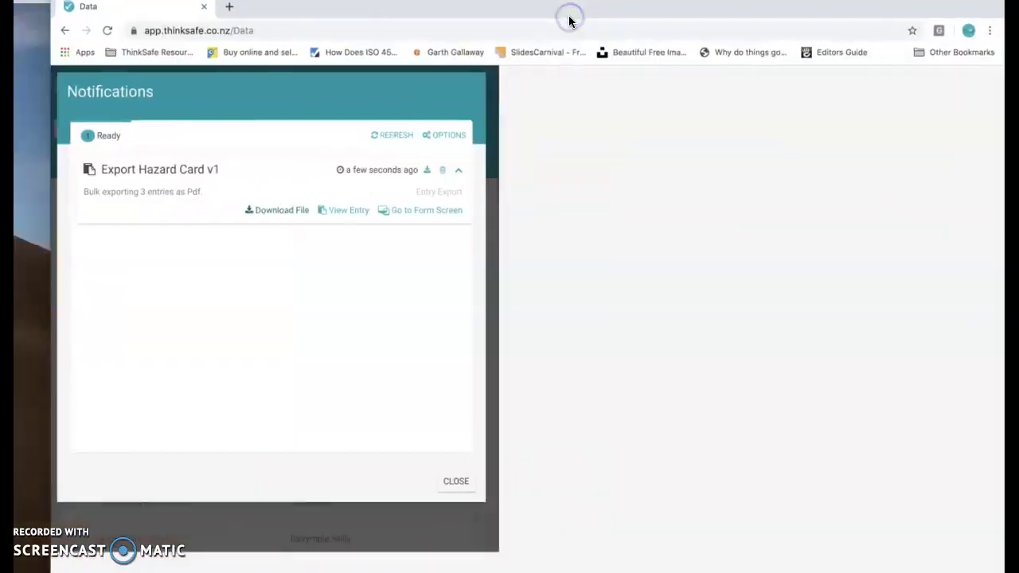
click(766, 153)
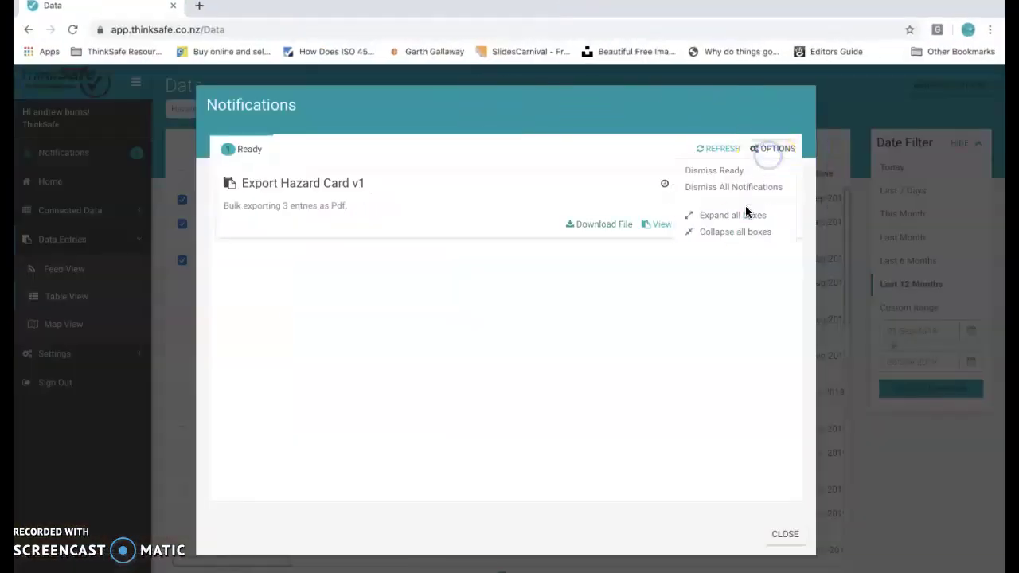
click(748, 191)
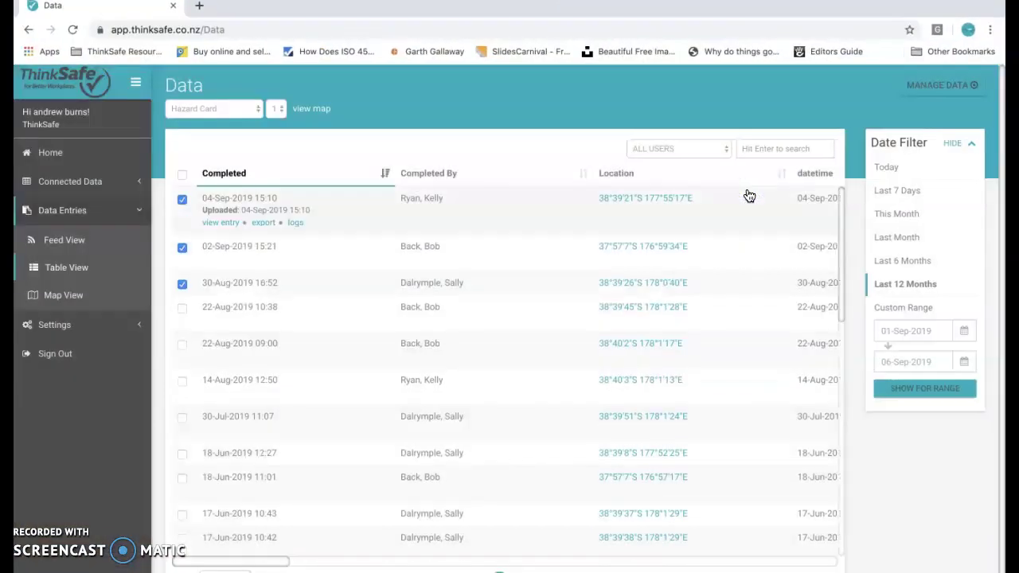
click(180, 179)
click(181, 177)
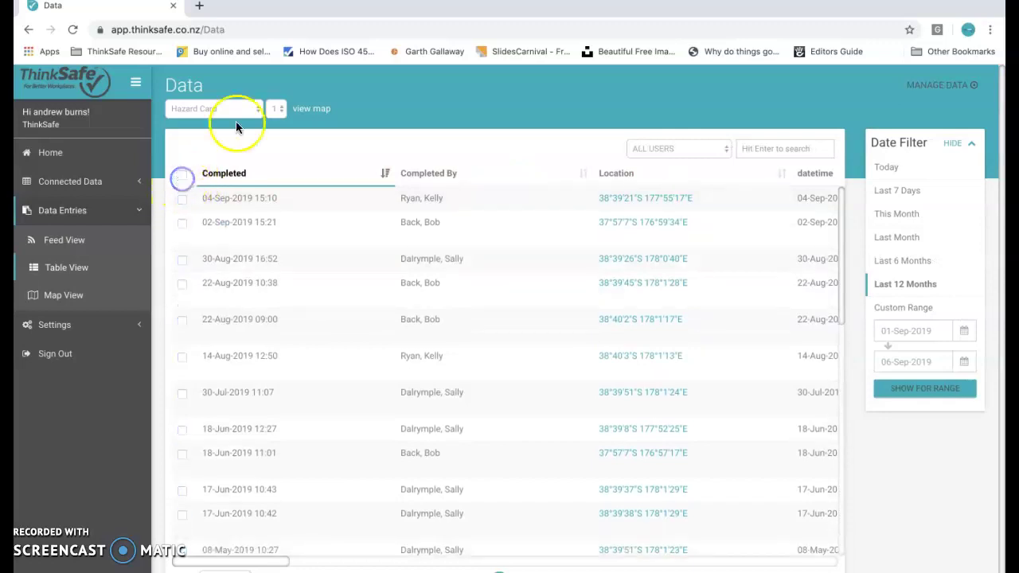
Show Hazard Card entries from the last 7 days in Map View
click(61, 296)
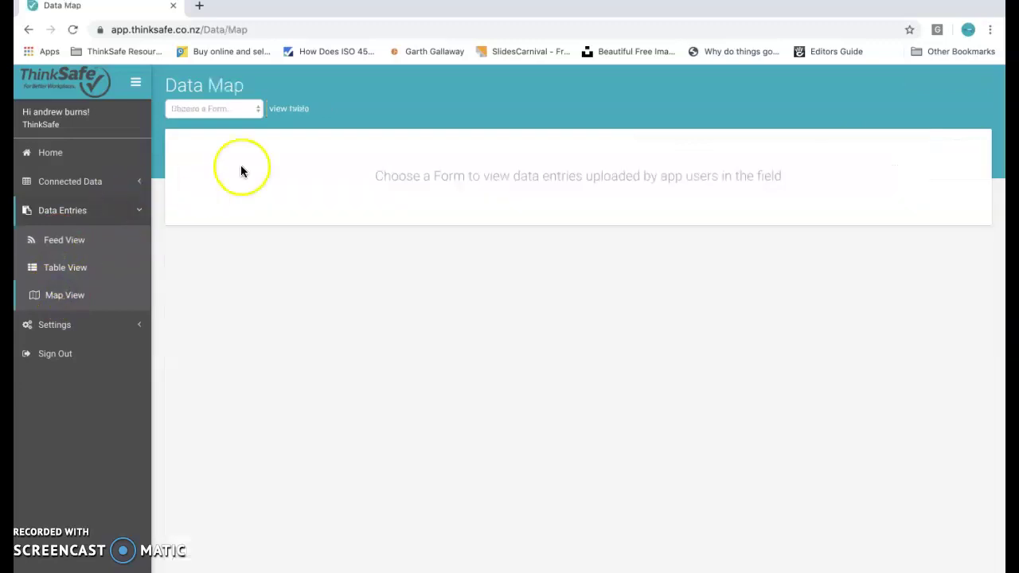
click(260, 112)
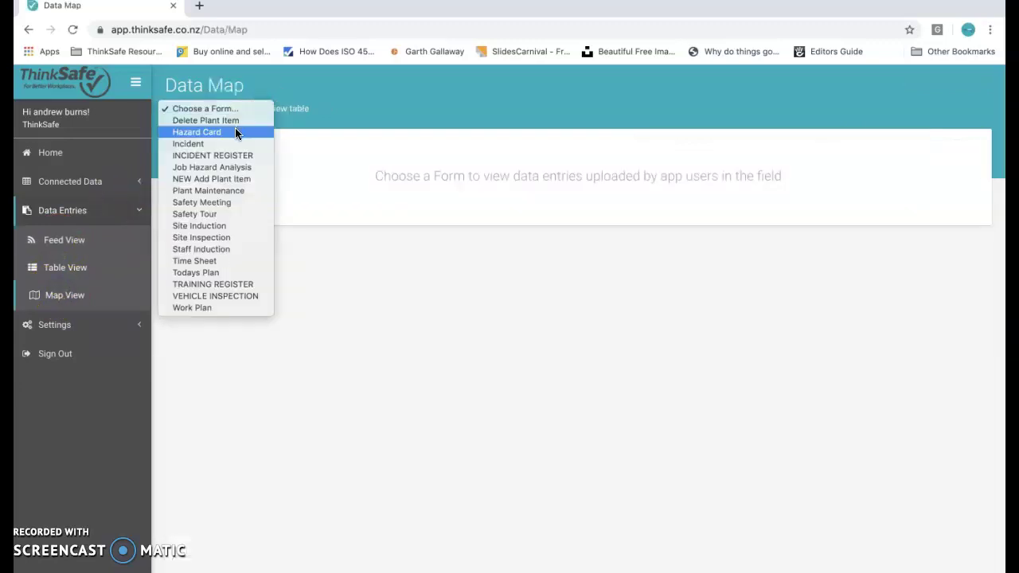
click(235, 132)
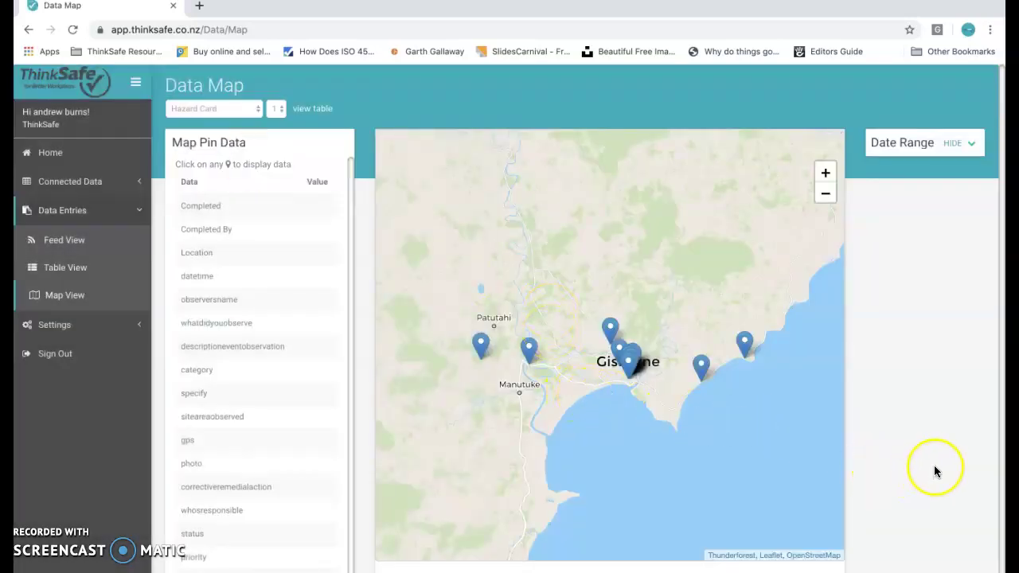
scroll(935, 465, down, 2)
click(971, 109)
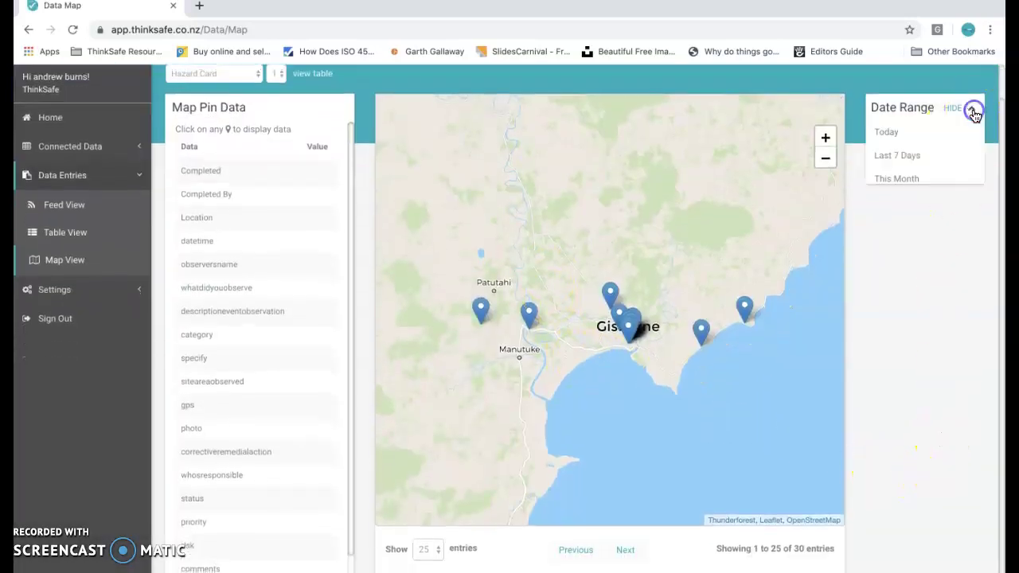
click(902, 157)
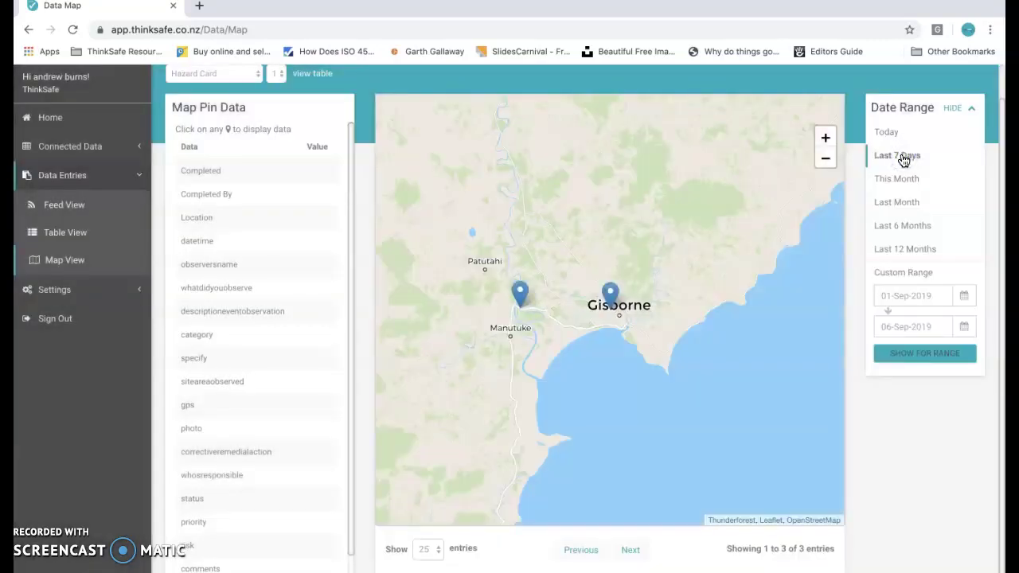
Inspect the Gisborne and Manutuke pin details, then return to the Dashboard
click(609, 294)
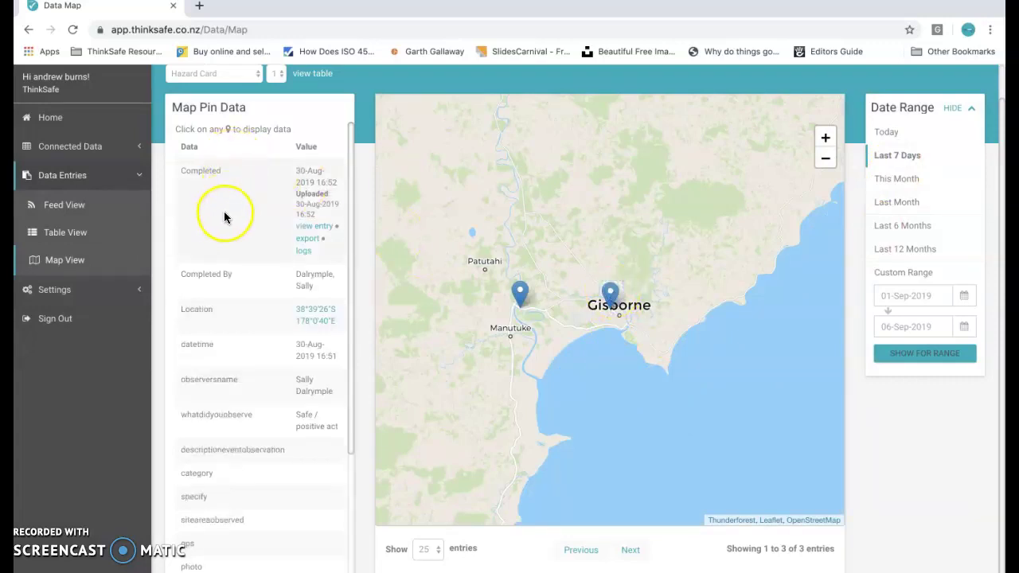
scroll(257, 411, down, 2)
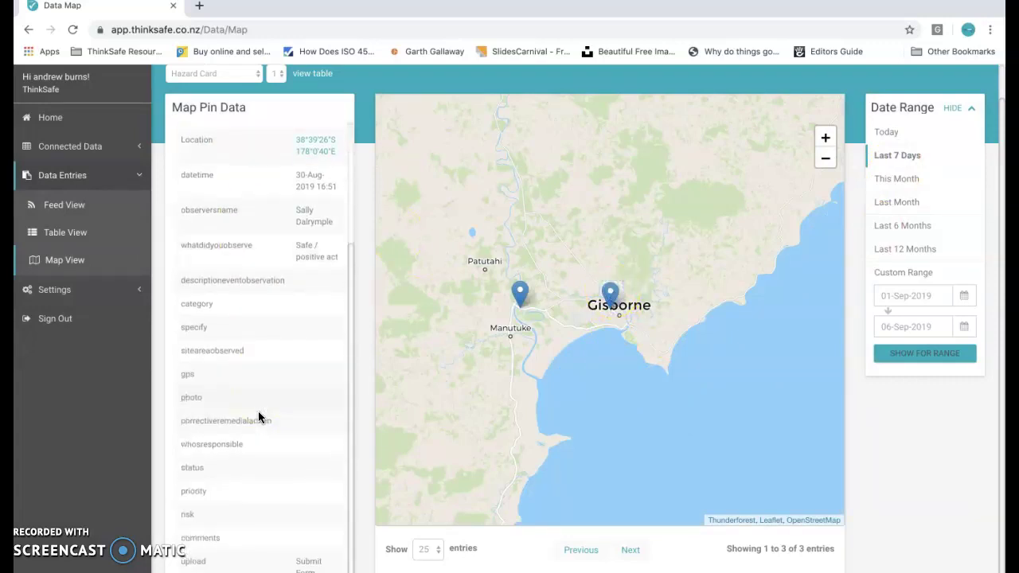
scroll(258, 410, up, 2)
scroll(258, 411, up, 1)
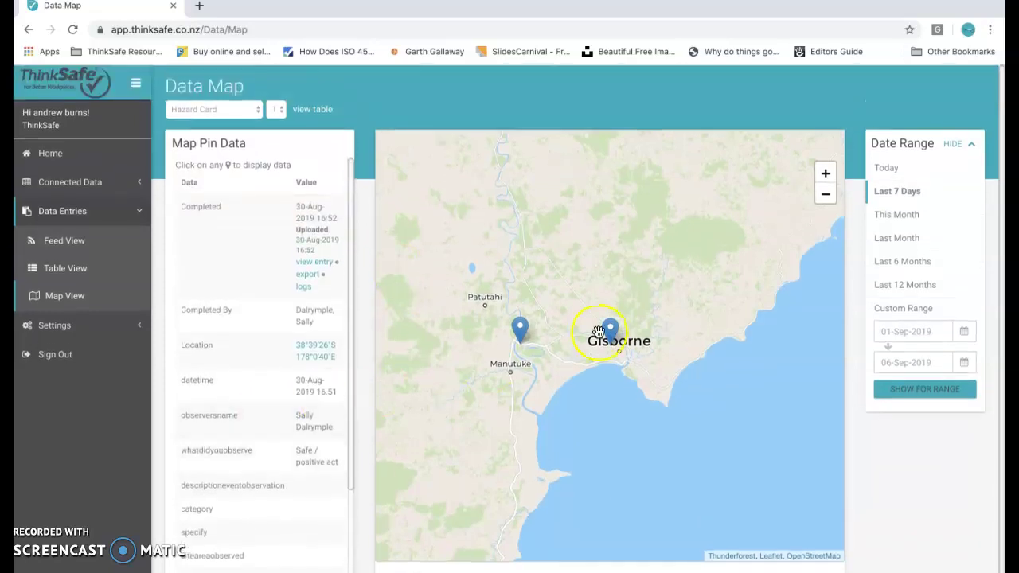
click(520, 332)
click(256, 313)
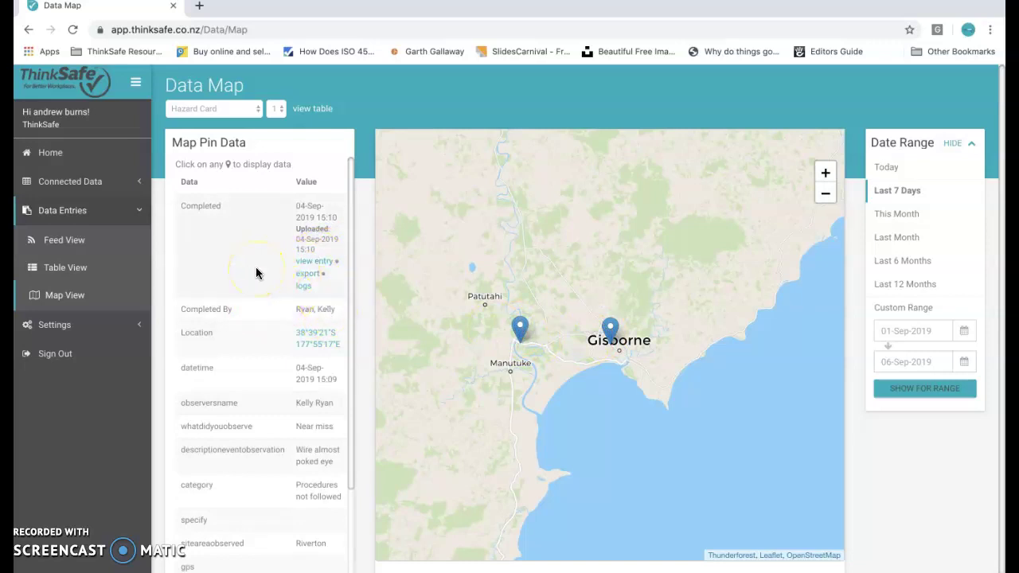
click(38, 159)
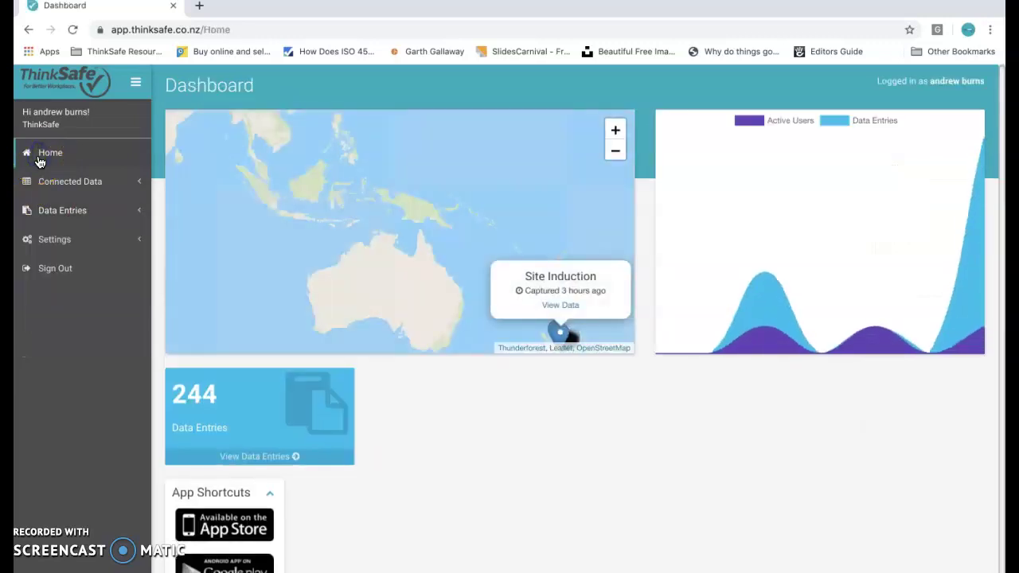
Drag the Dashboard map so New Zealand's Site Induction marker sits in the centre
drag(430, 344, 298, 239)
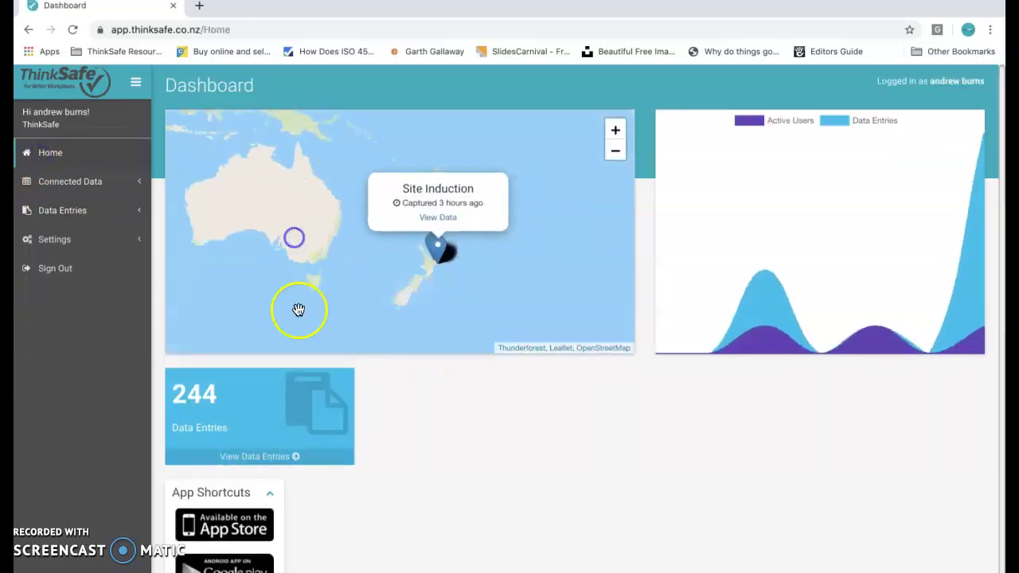